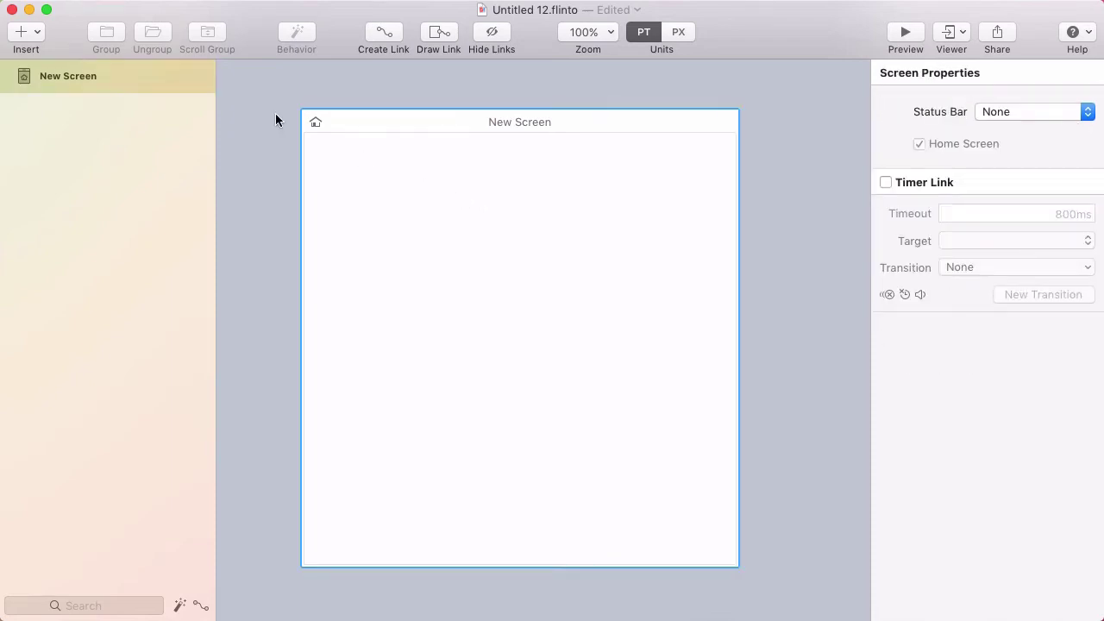
# Insert a text layer reading 'Pop Quiz!' near the top centre of the New Screen
pyautogui.click(35, 33)
pyautogui.click(74, 130)
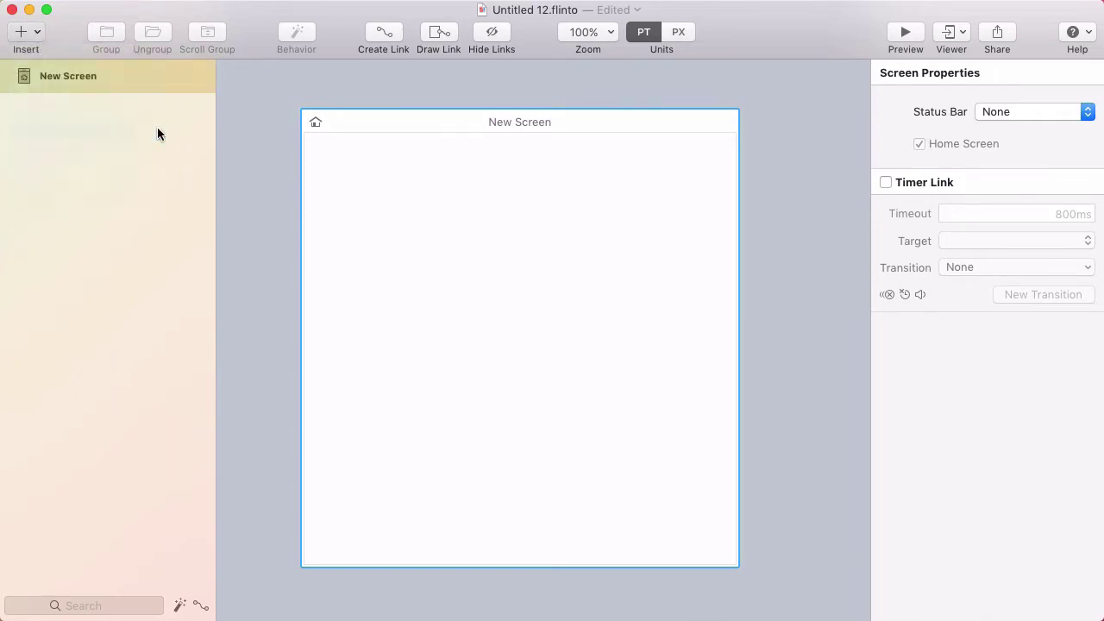
pyautogui.click(450, 186)
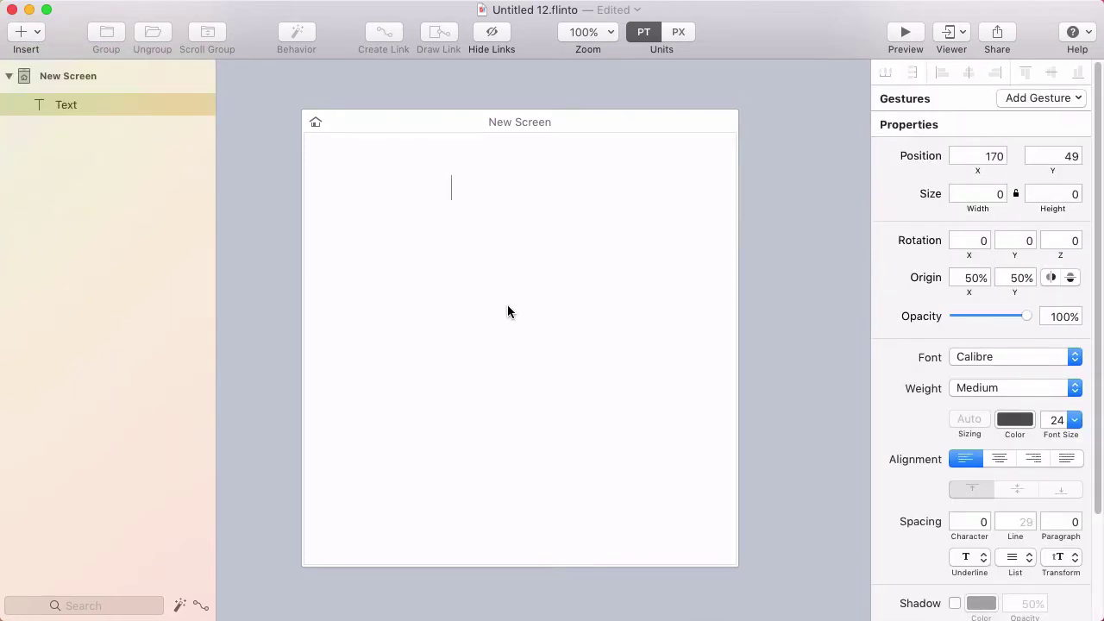
pyautogui.write('Pop Quiz!')
pyautogui.click(440, 309)
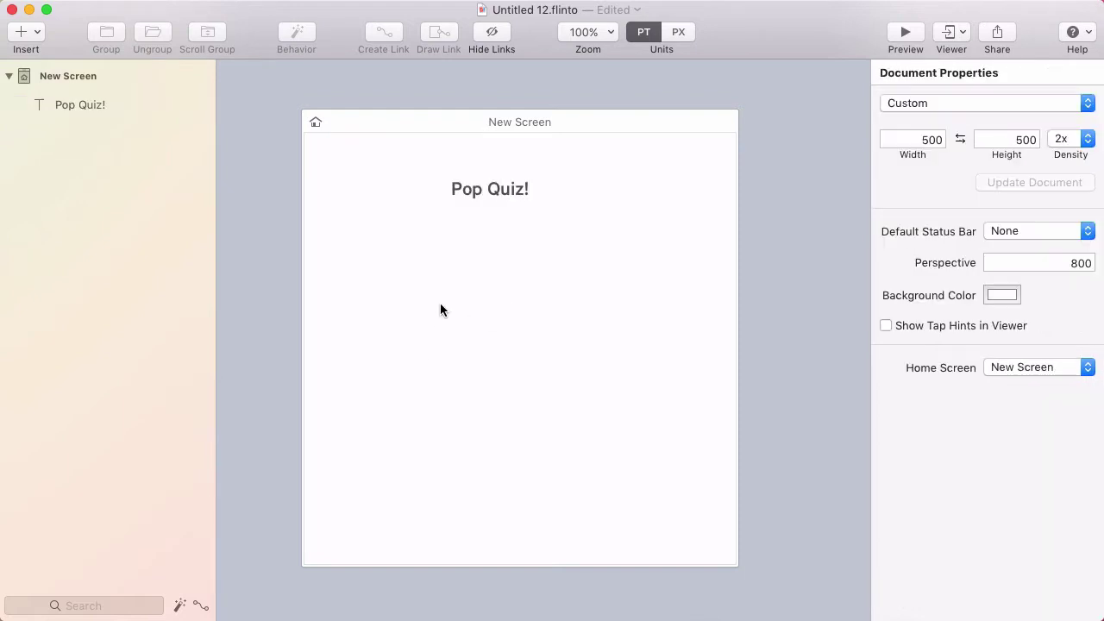
# Add a text layer below the heading reading 'Do you know what plant has sharp spikes?'
pyautogui.press('t')
pyautogui.click(452, 226)
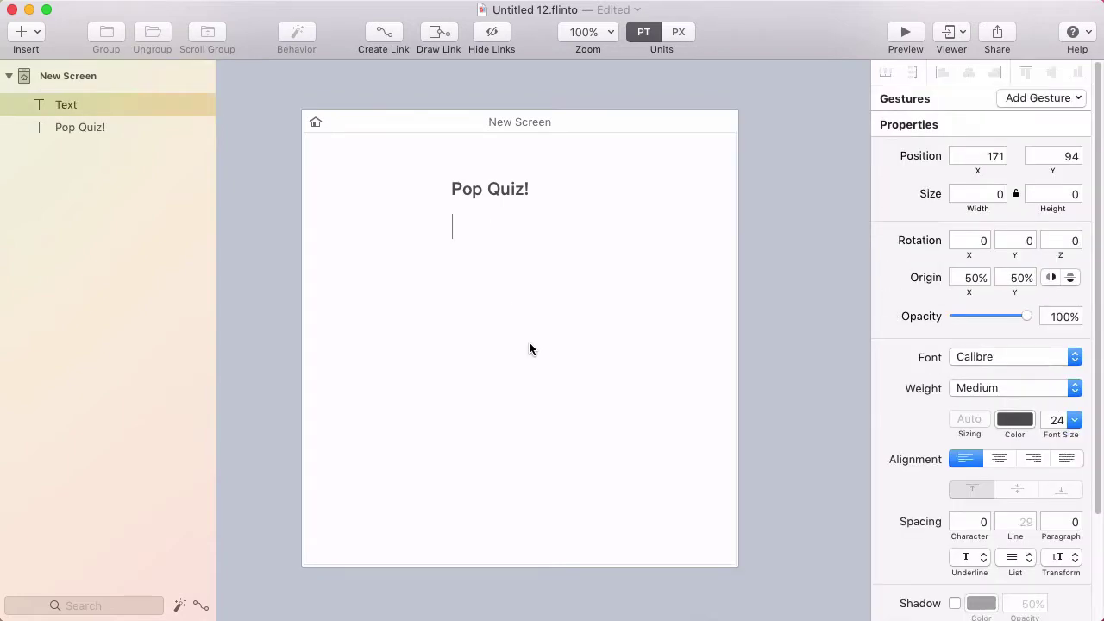
pyautogui.write('Do you know what plant has shar')
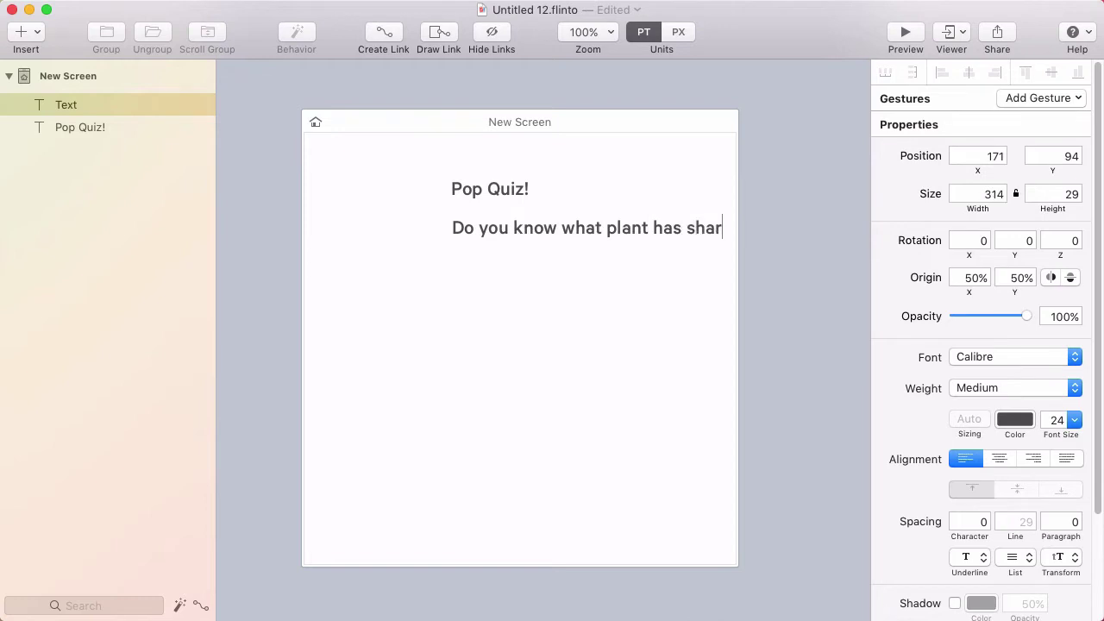
pyautogui.write('p spikes?')
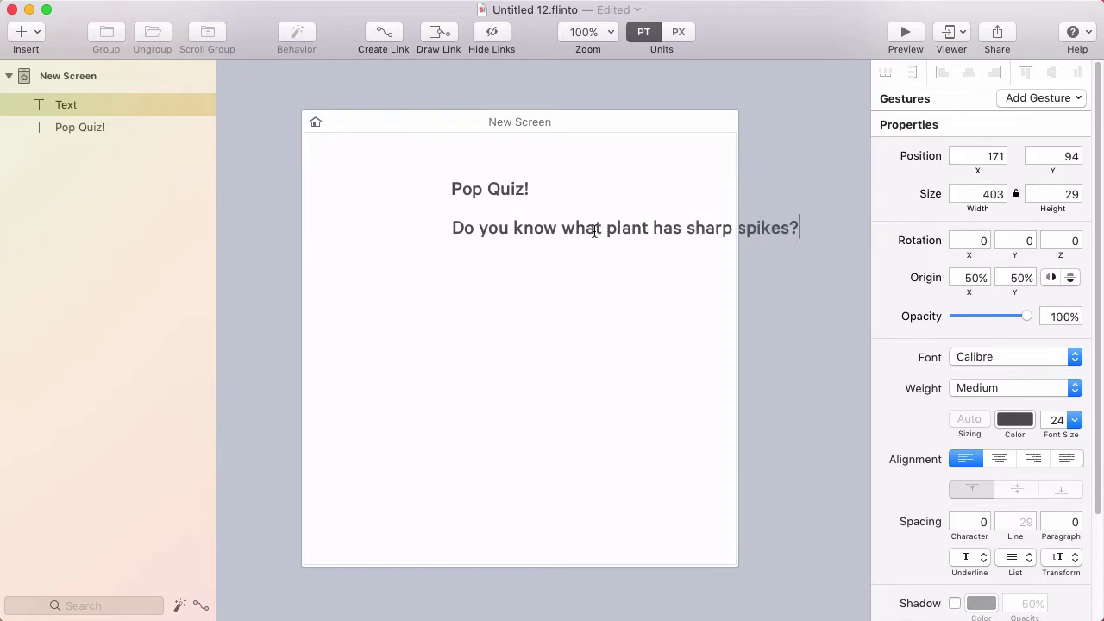
pyautogui.click(578, 339)
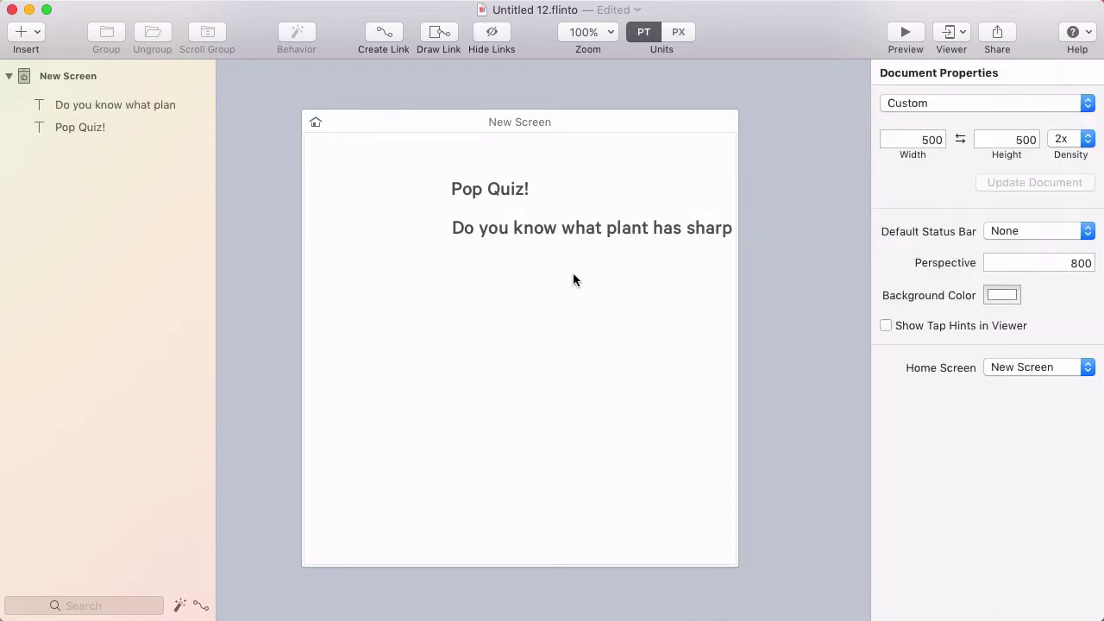
# Replace 'what' with 'which' in the question and place the cursor before 'plant'
pyautogui.click(568, 228)
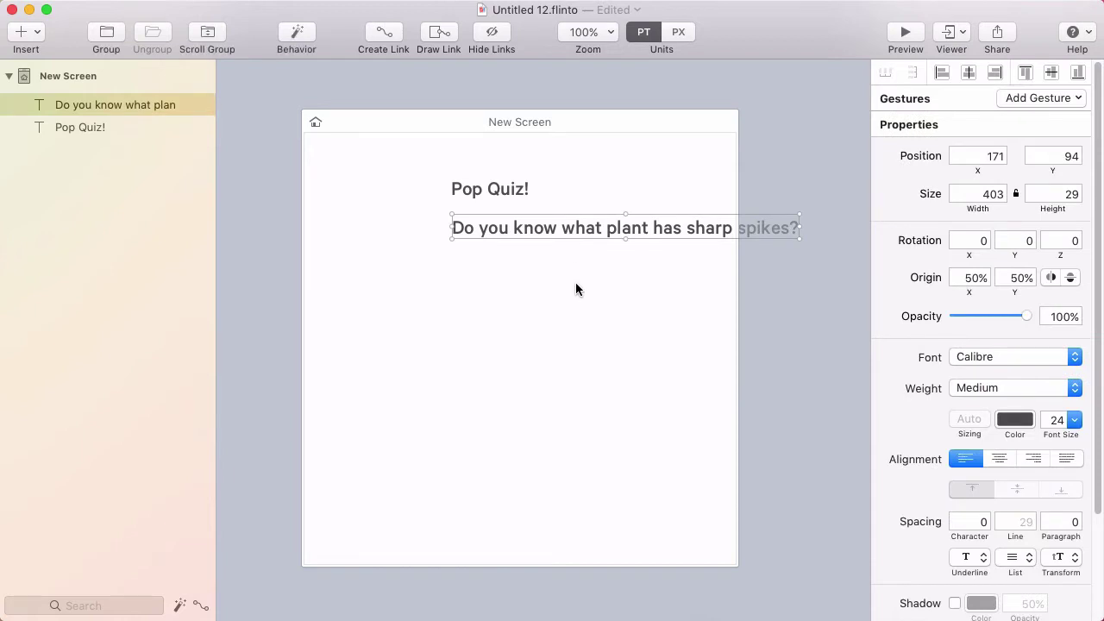
pyautogui.press('Return')
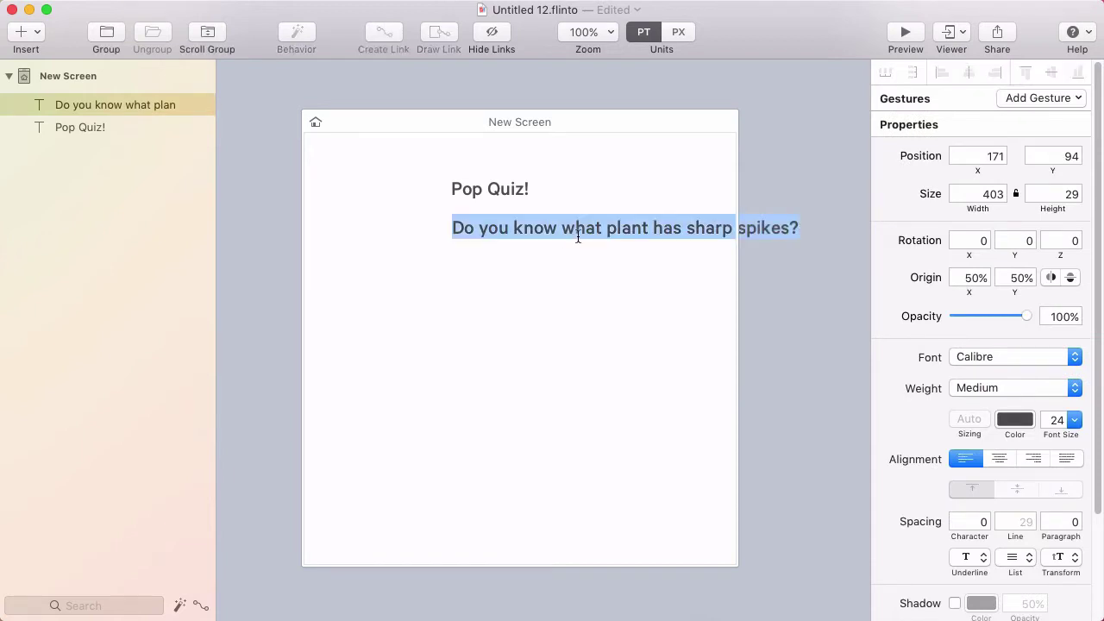
pyautogui.doubleClick(579, 229)
pyautogui.write('which')
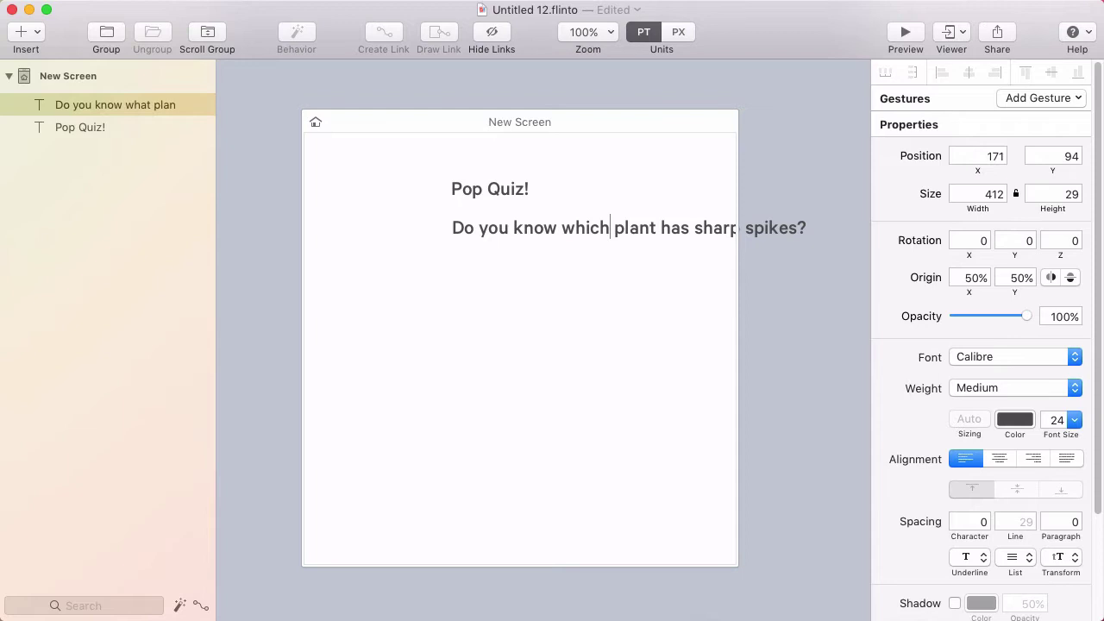
pyautogui.click(566, 345)
pyautogui.click(585, 230)
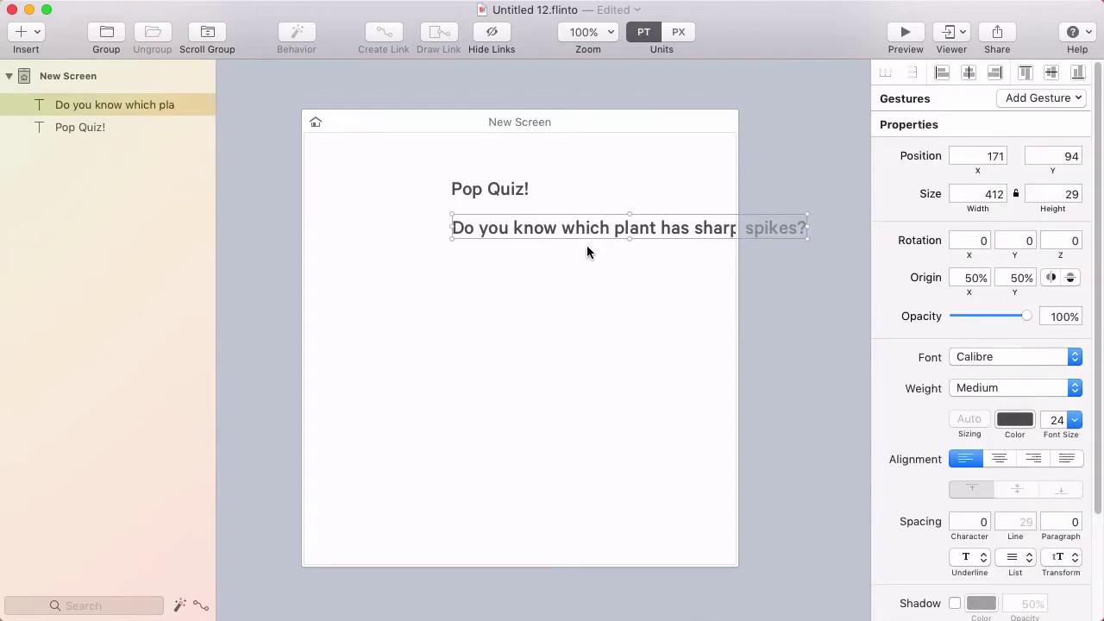
pyautogui.doubleClick(597, 228)
pyautogui.click(625, 228)
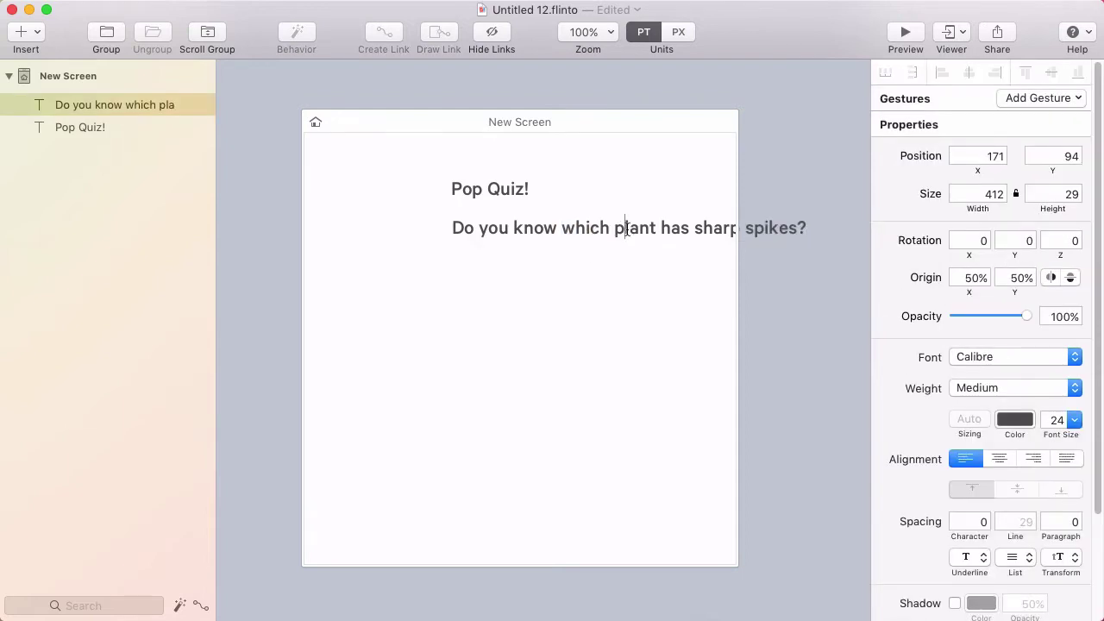
# Insert 'of these' into the question, then move it left and down and resize its box to 315 × 112
pyautogui.write('of these plant')
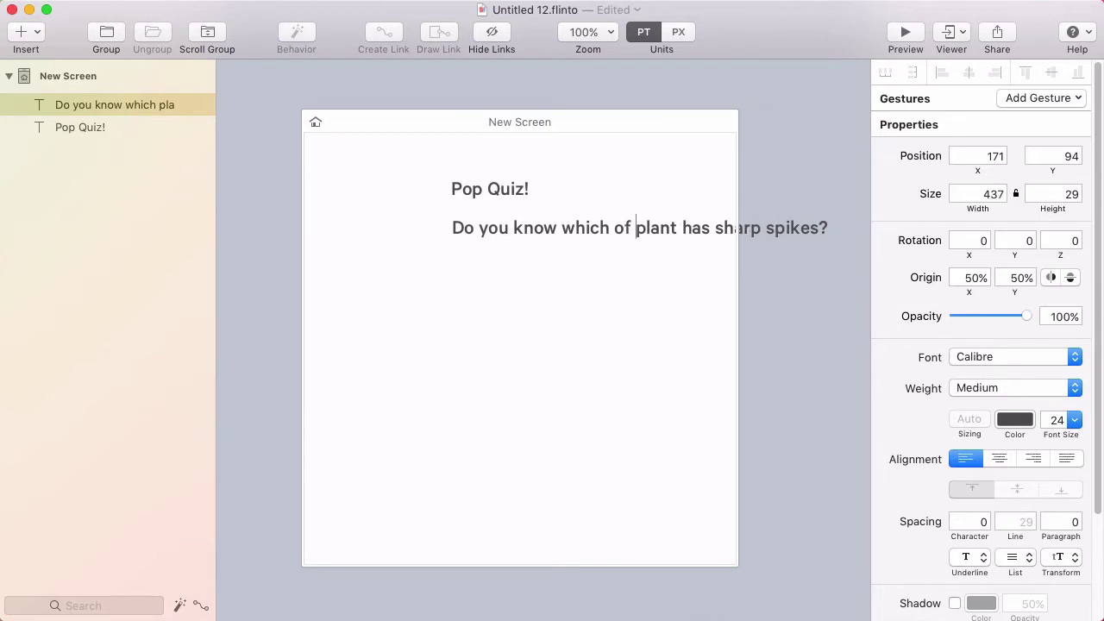
pyautogui.write('se')
pyautogui.press('Escape')
pyautogui.moveTo(766, 223); pyautogui.dragTo(688, 238)
pyautogui.moveTo(809, 251); pyautogui.dragTo(647, 324)
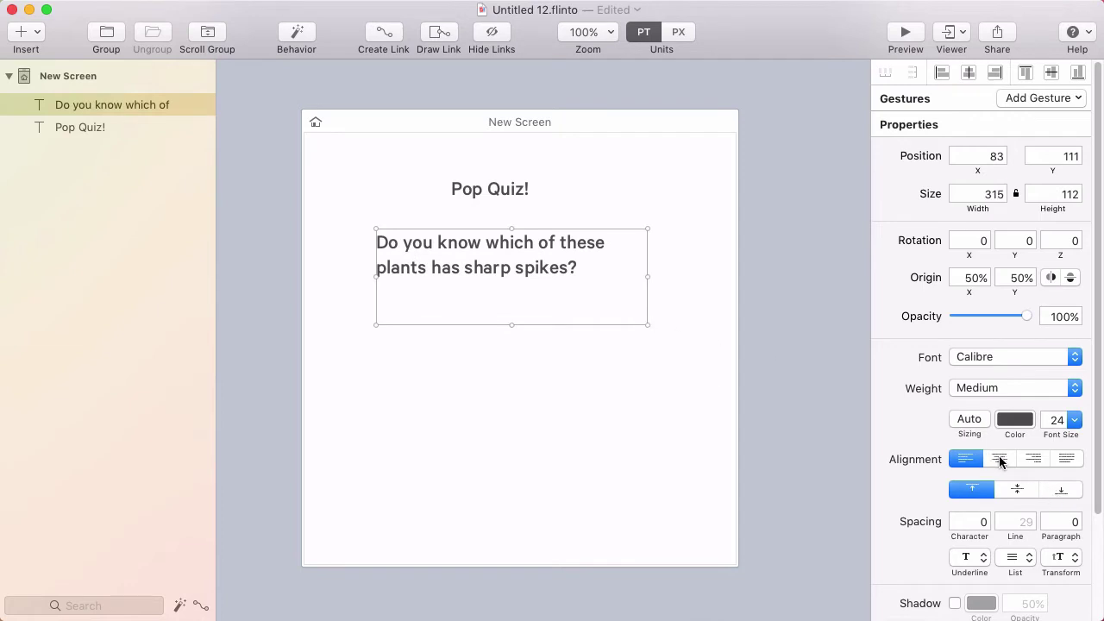
# Try right, centre, middle and bottom alignment, then return the question to left and top alignment
pyautogui.click(1033, 459)
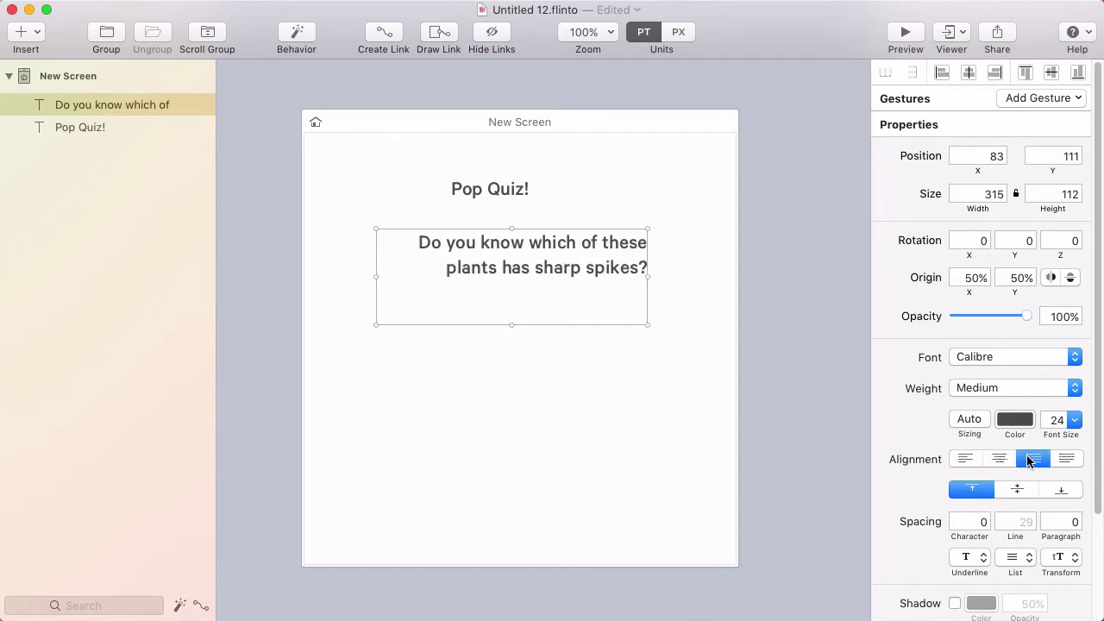
pyautogui.click(1000, 458)
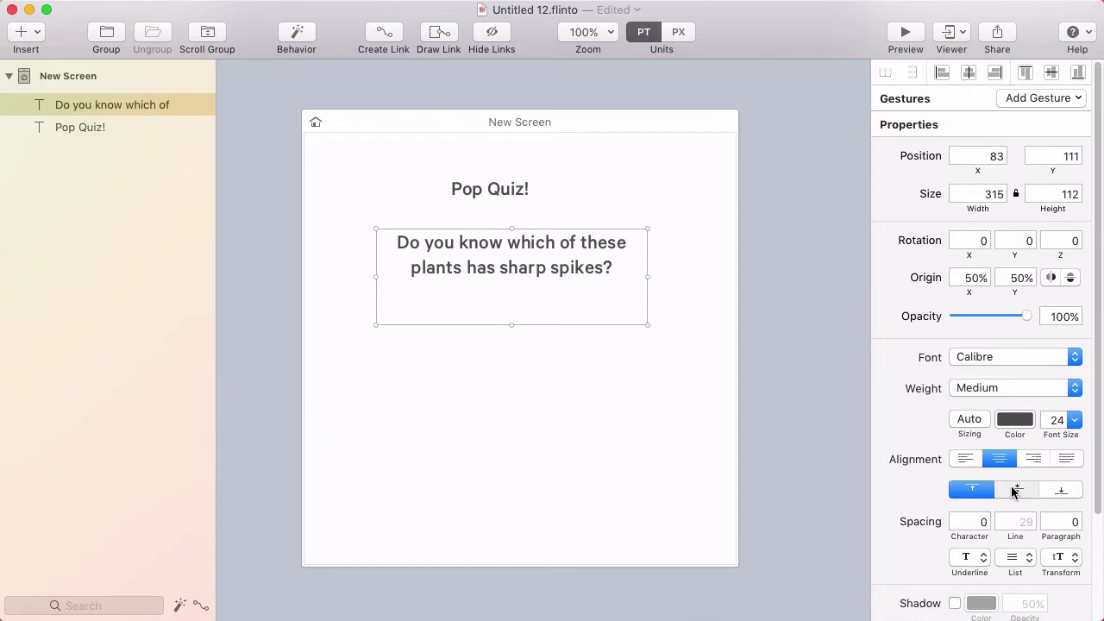
pyautogui.click(1015, 489)
pyautogui.click(1064, 489)
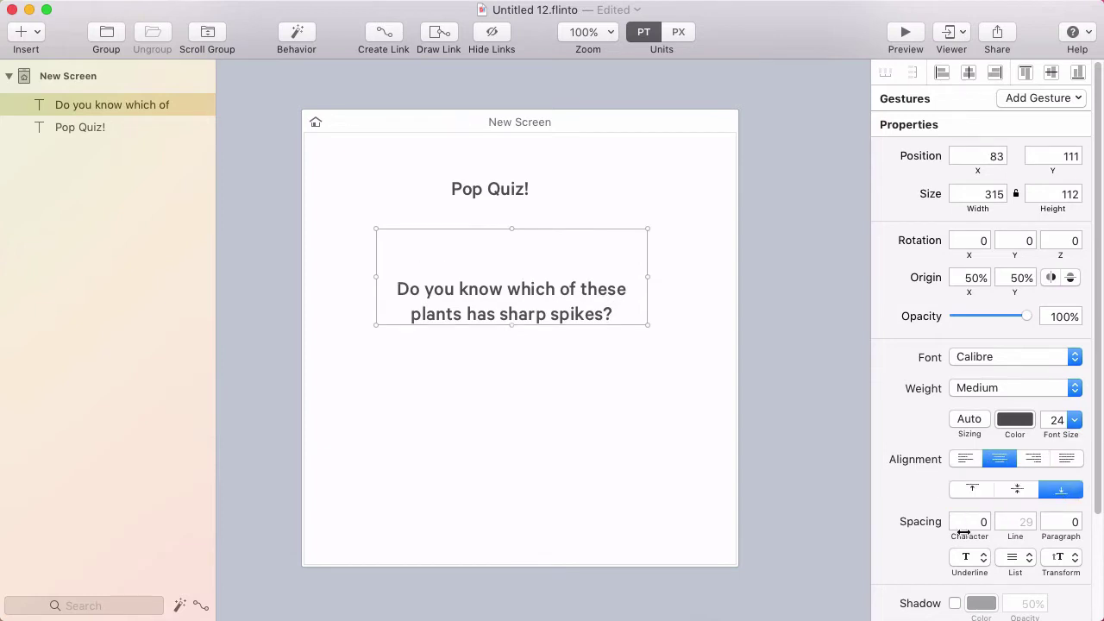
pyautogui.click(966, 458)
pyautogui.click(972, 491)
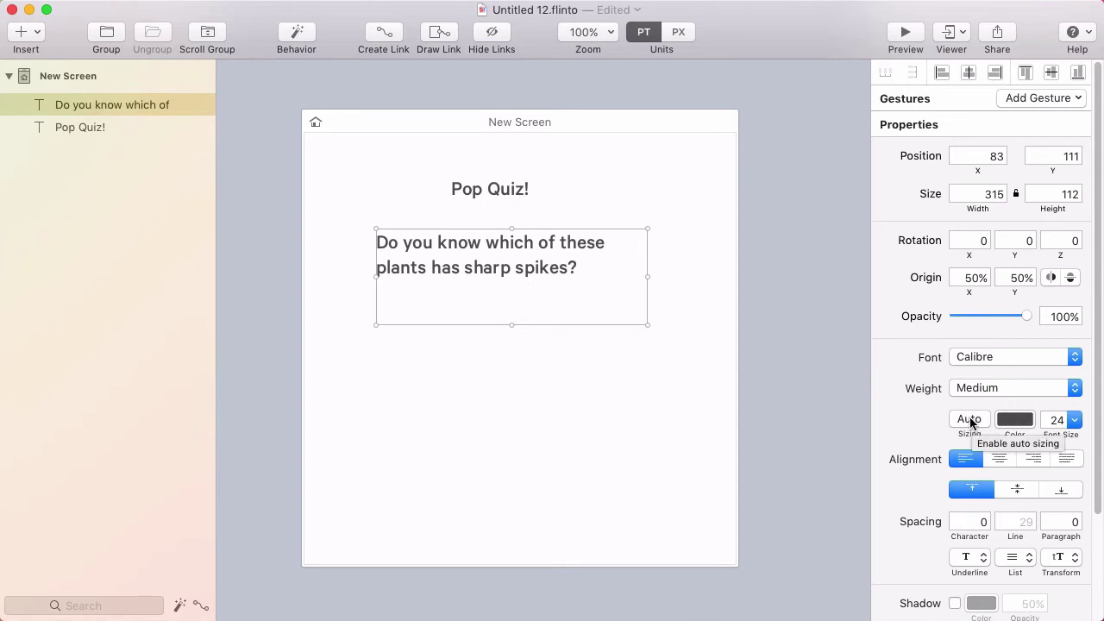
# Turn on Auto sizing, set the question to 17 pt, and fit it on two lines under the heading
pyautogui.click(970, 420)
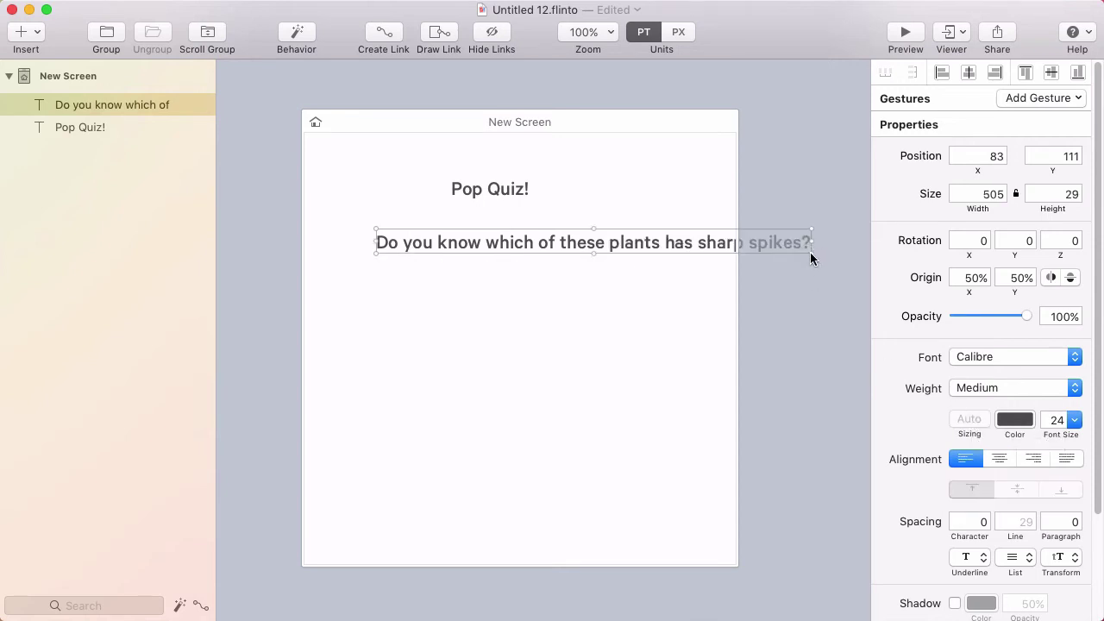
pyautogui.moveTo(808, 256); pyautogui.dragTo(652, 302)
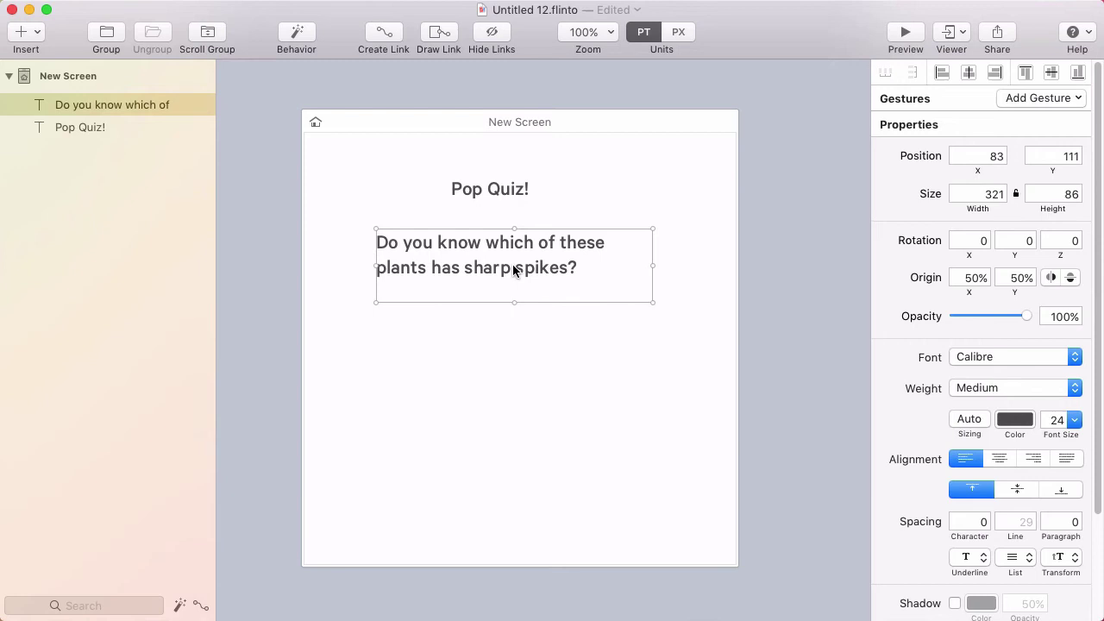
pyautogui.moveTo(512, 269); pyautogui.dragTo(587, 254)
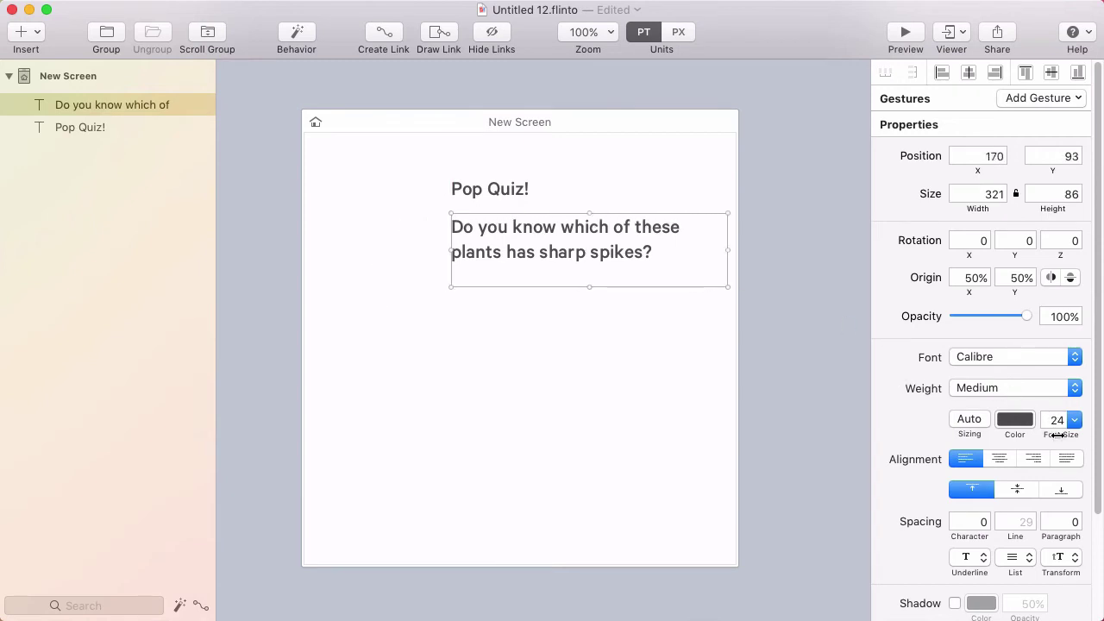
pyautogui.moveTo(1058, 435); pyautogui.dragTo(596, 222)
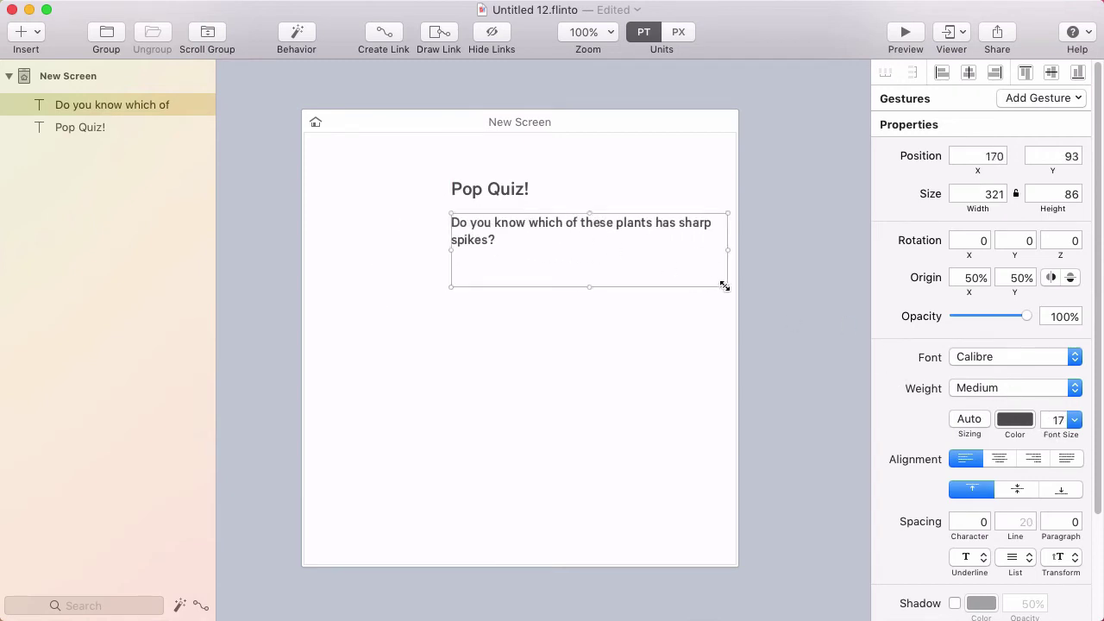
pyautogui.moveTo(724, 286); pyautogui.dragTo(622, 264)
# Colour the question text grey and nudge it slightly higher
pyautogui.click(1018, 420)
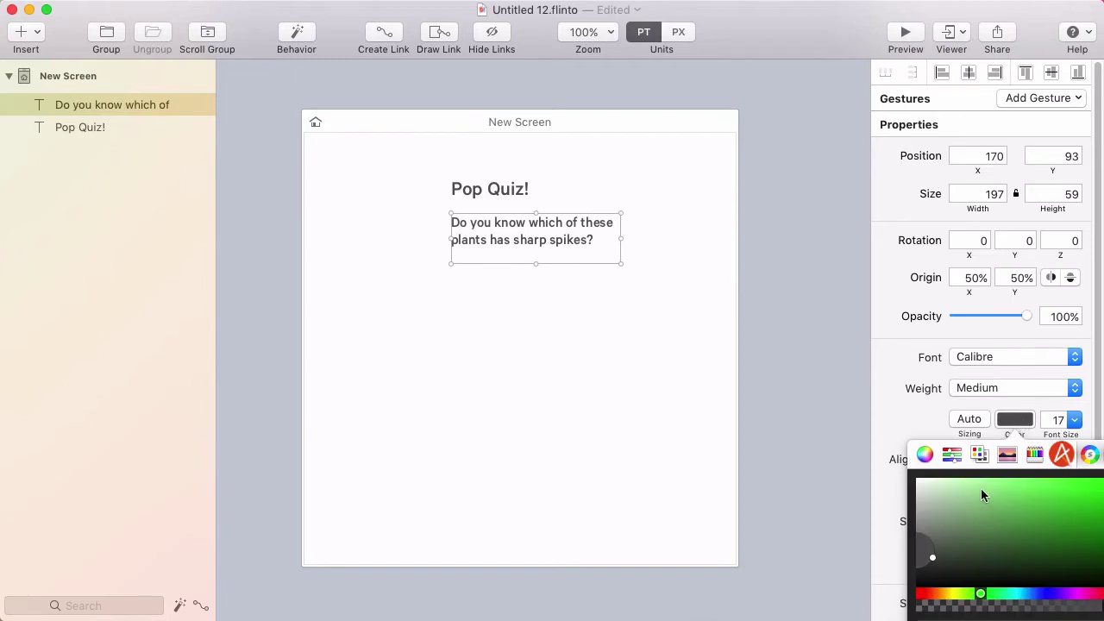
pyautogui.moveTo(981, 494)
pyautogui.mouseDown()
pyautogui.moveTo(949, 517)
pyautogui.moveTo(886, 527)
pyautogui.mouseUp()
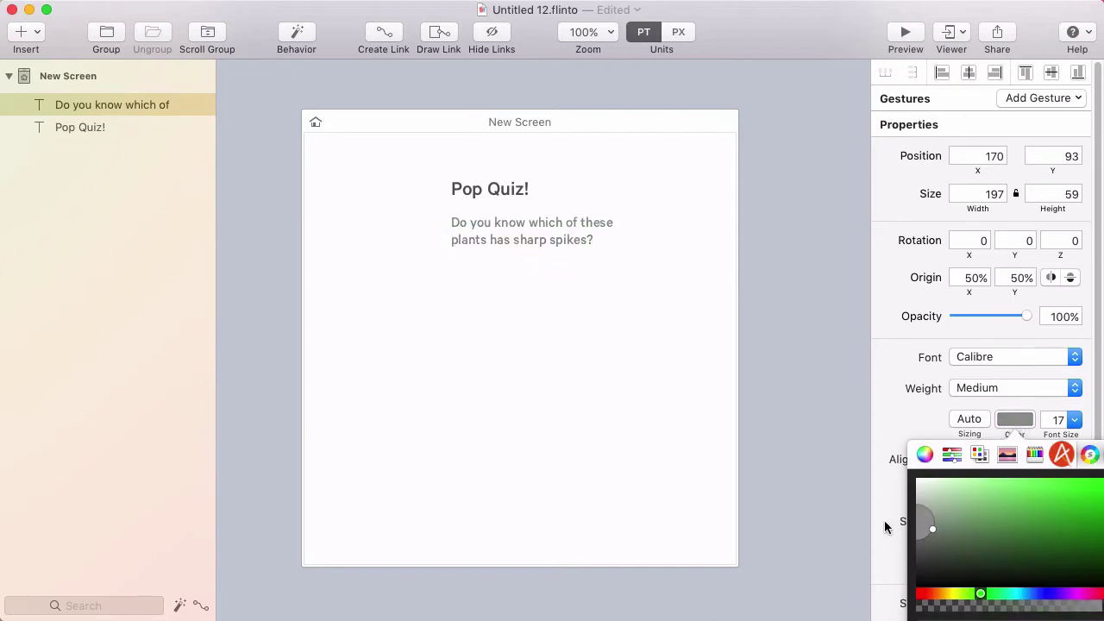
pyautogui.click(570, 312)
pyautogui.moveTo(466, 243); pyautogui.dragTo(467, 239)
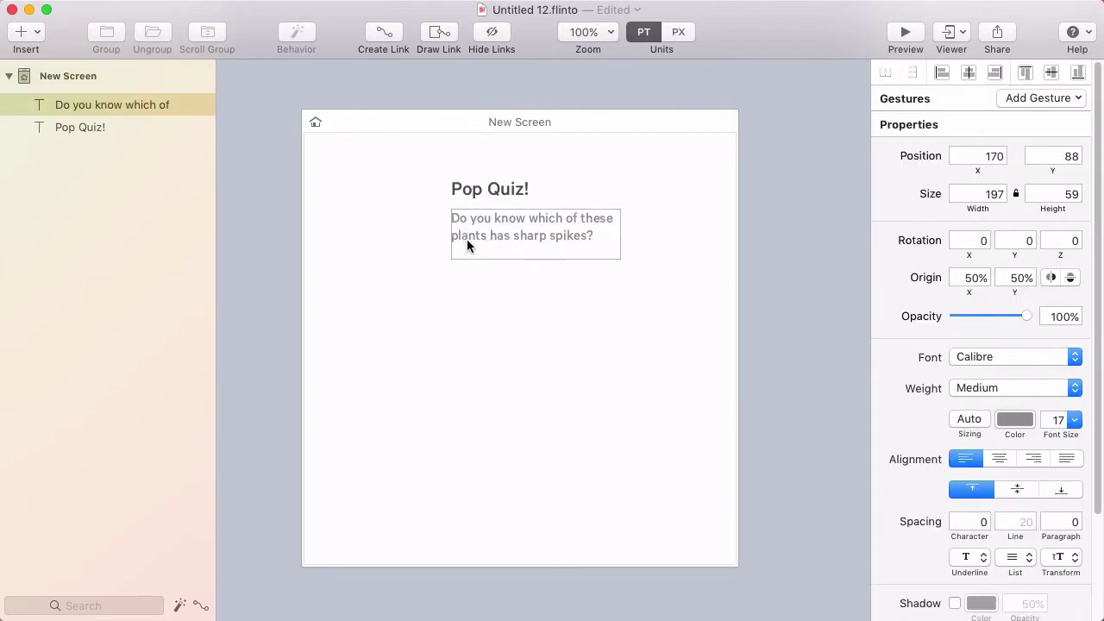
pyautogui.click(466, 300)
# Add a blue 31 pt 'Cactus' text layer below the question
pyautogui.press('t')
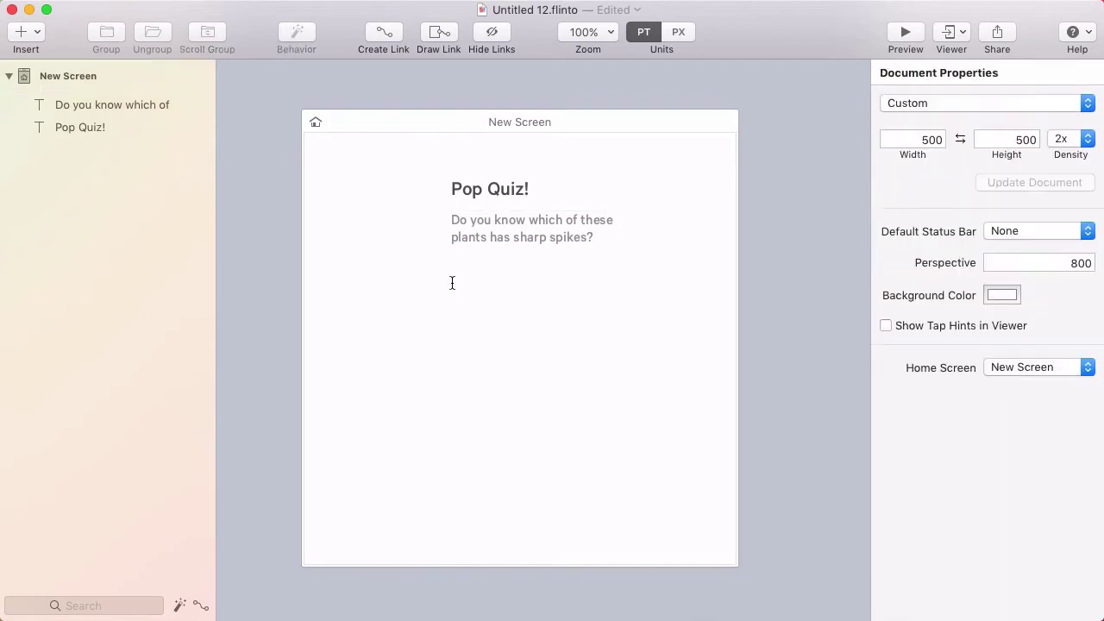
pyautogui.click(451, 282)
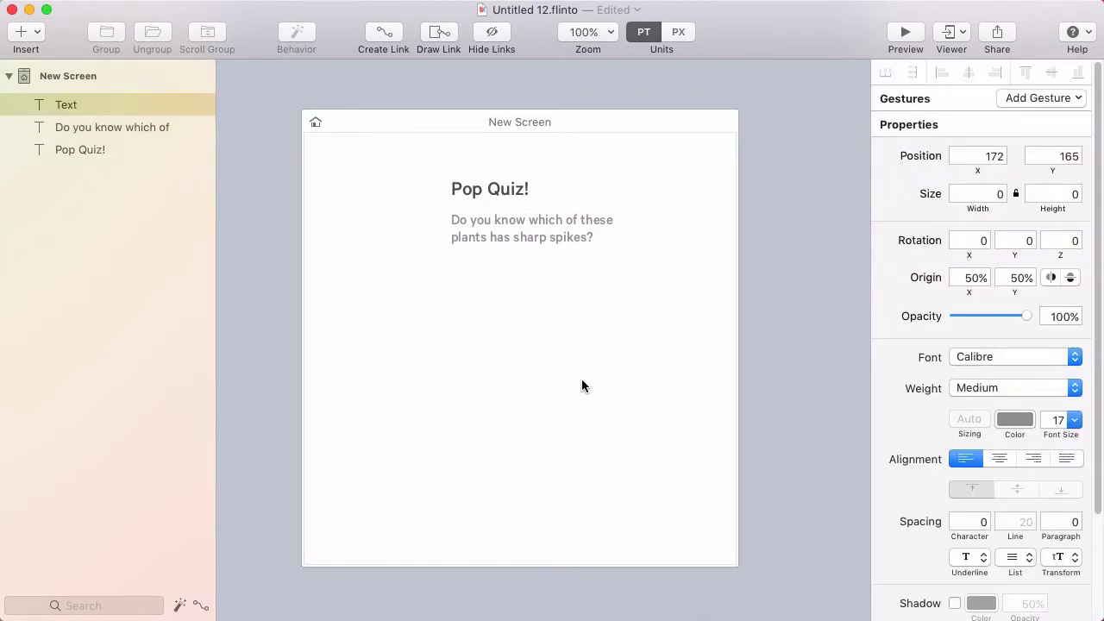
pyautogui.write('Cactus')
pyautogui.click(1015, 419)
pyautogui.click(1038, 597)
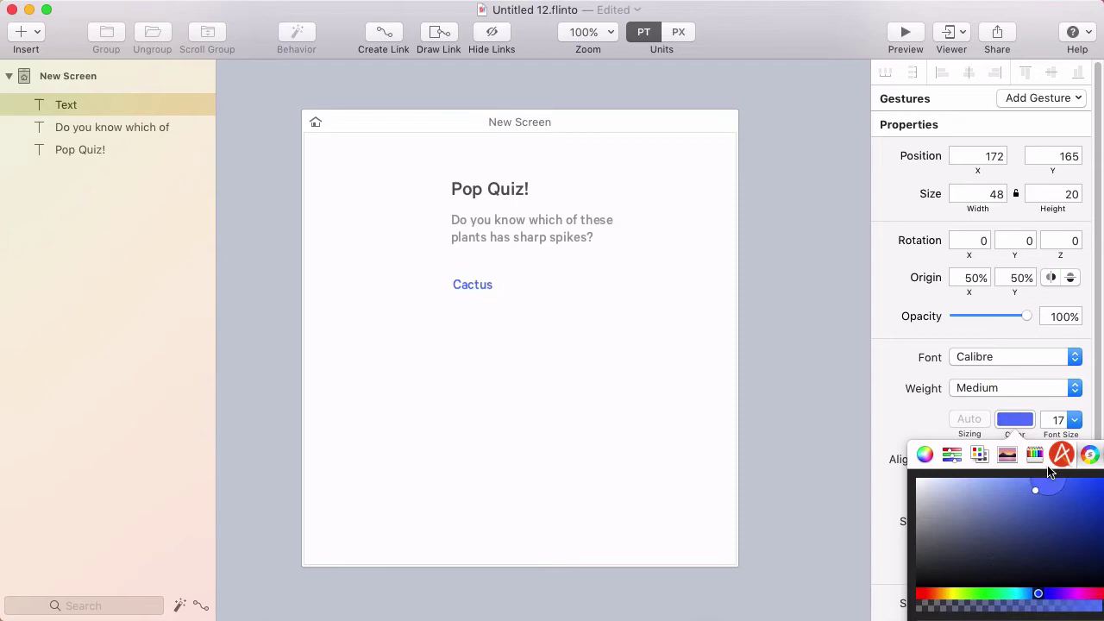
pyautogui.click(1019, 426)
pyautogui.doubleClick(1058, 419)
pyautogui.write('31')
# Duplicate Cactus twice and rename the copies 'Succulent' and 'Redwood Tree'
pyautogui.moveTo(483, 285); pyautogui.dragTo(444, 267)
pyautogui.doubleClick(483, 314)
pyautogui.write('Succulent')
pyautogui.press('Escape')
pyautogui.doubleClick(475, 349)
pyautogui.write('Redwood Tree')
pyautogui.click(473, 365)
# Space the answers evenly, left-align all five texts, and centre them on the screen
pyautogui.click(916, 74)
pyautogui.moveTo(402, 422); pyautogui.dragTo(496, 157)
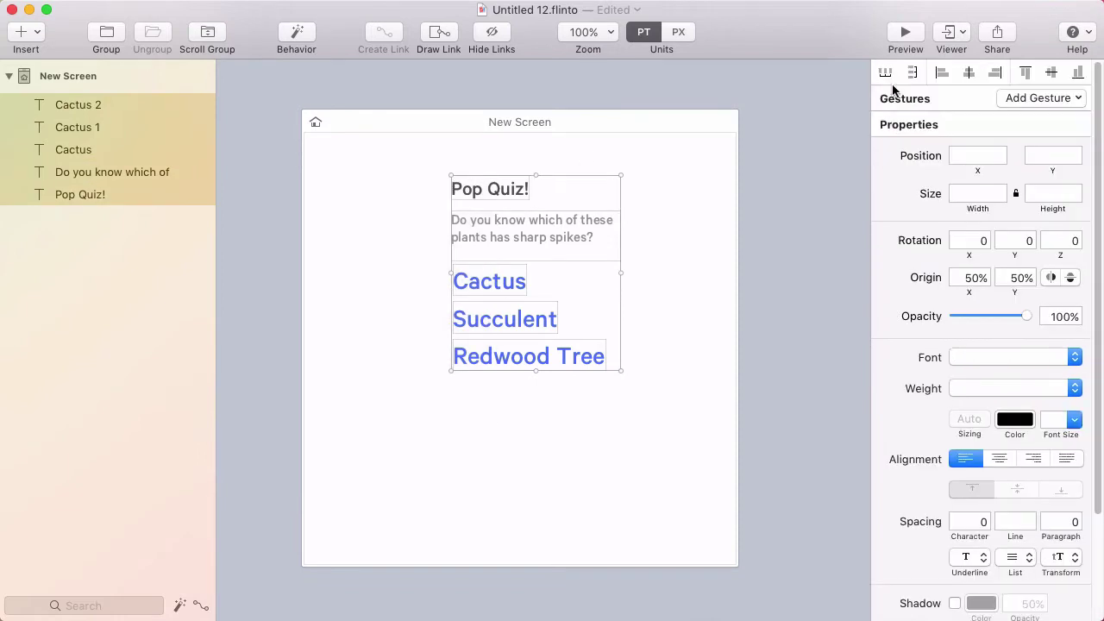
pyautogui.click(940, 74)
pyautogui.click(969, 73)
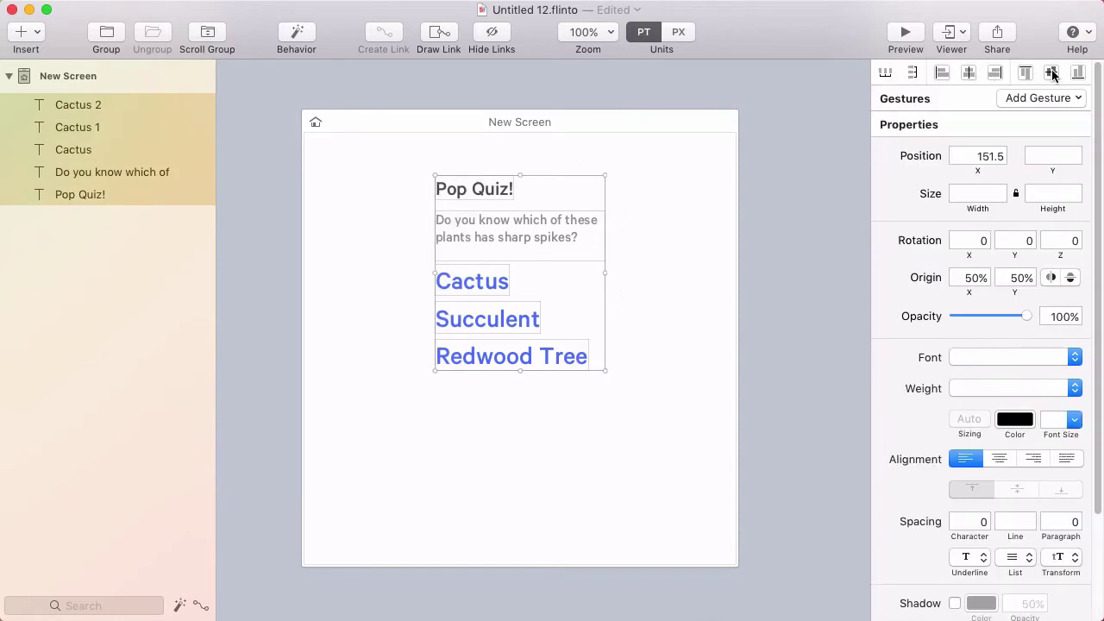
pyautogui.click(1051, 73)
pyautogui.moveTo(470, 265); pyautogui.dragTo(475, 247)
pyautogui.click(774, 246)
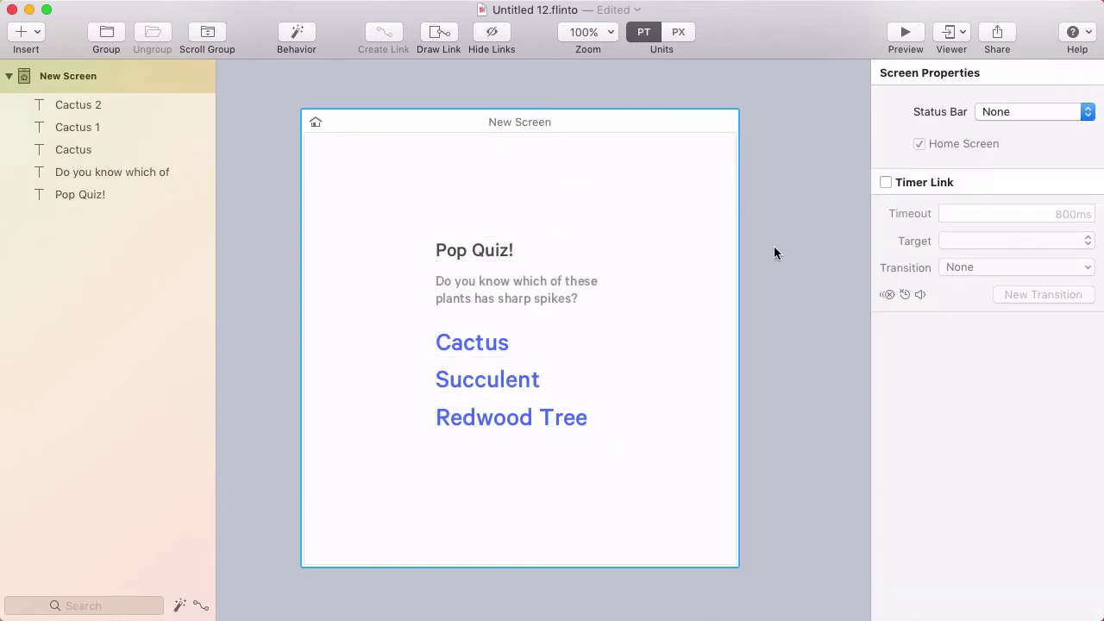
# Select all the quiz text and create a behaviour for it
pyautogui.moveTo(369, 187); pyautogui.dragTo(699, 481)
pyautogui.click(485, 293)
pyautogui.click(297, 34)
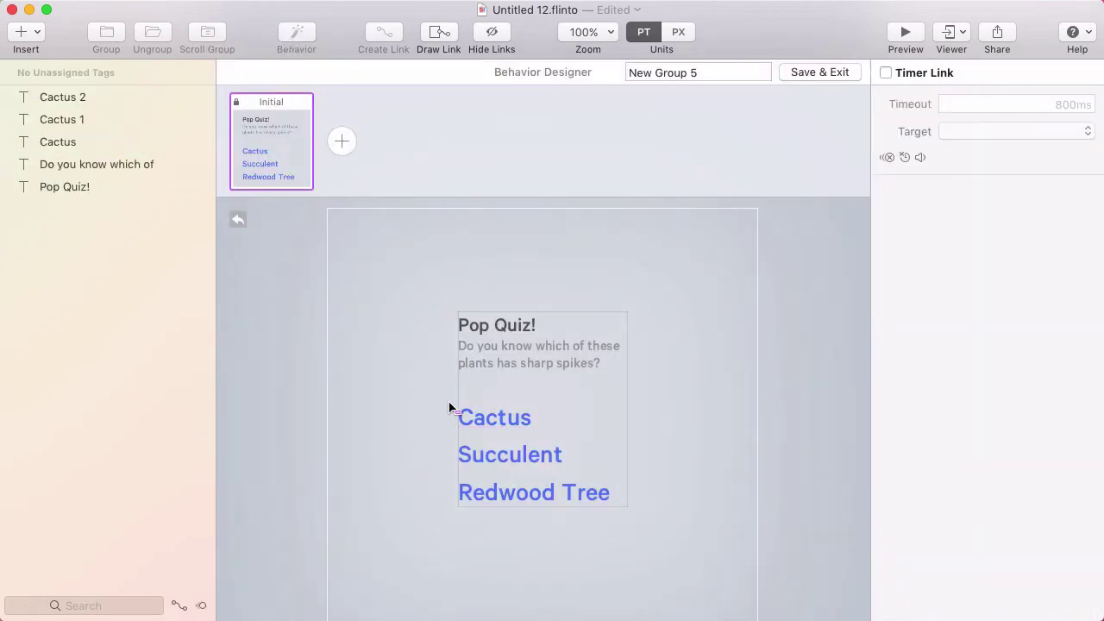
# Draw a tap link hotspot over the Cactus answer
pyautogui.press('l')
pyautogui.moveTo(448, 399)
pyautogui.mouseDown()
pyautogui.moveTo(546, 435)
pyautogui.moveTo(339, 140)
pyautogui.mouseUp()
pyautogui.click(407, 208)
# Add a New State and shrink the Succulent answer in it
pyautogui.click(372, 149)
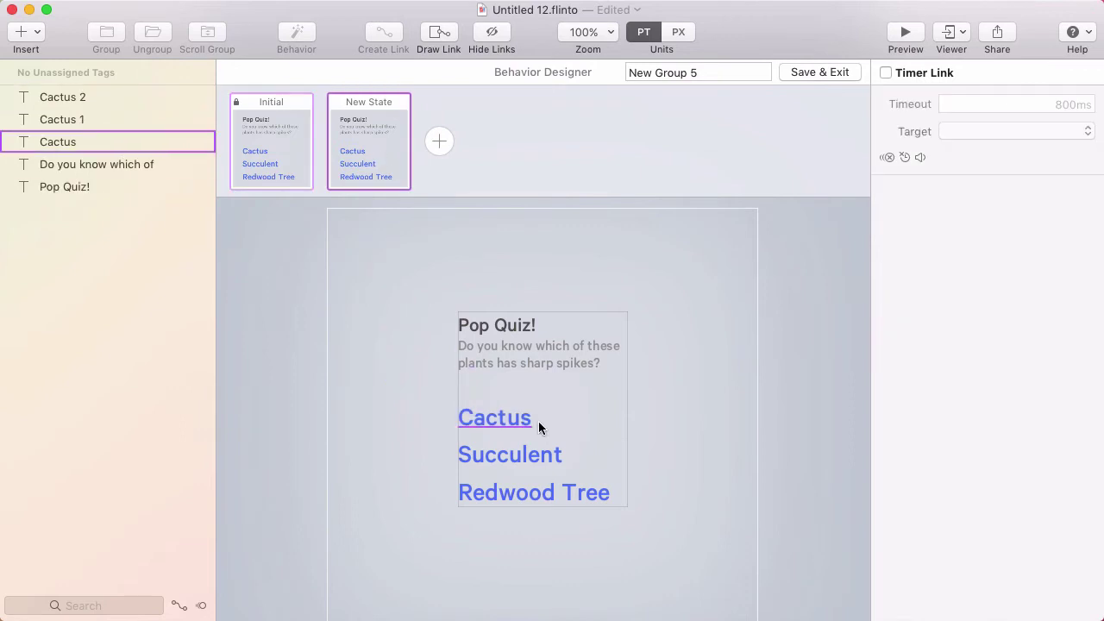
pyautogui.click(509, 419)
pyautogui.click(525, 452)
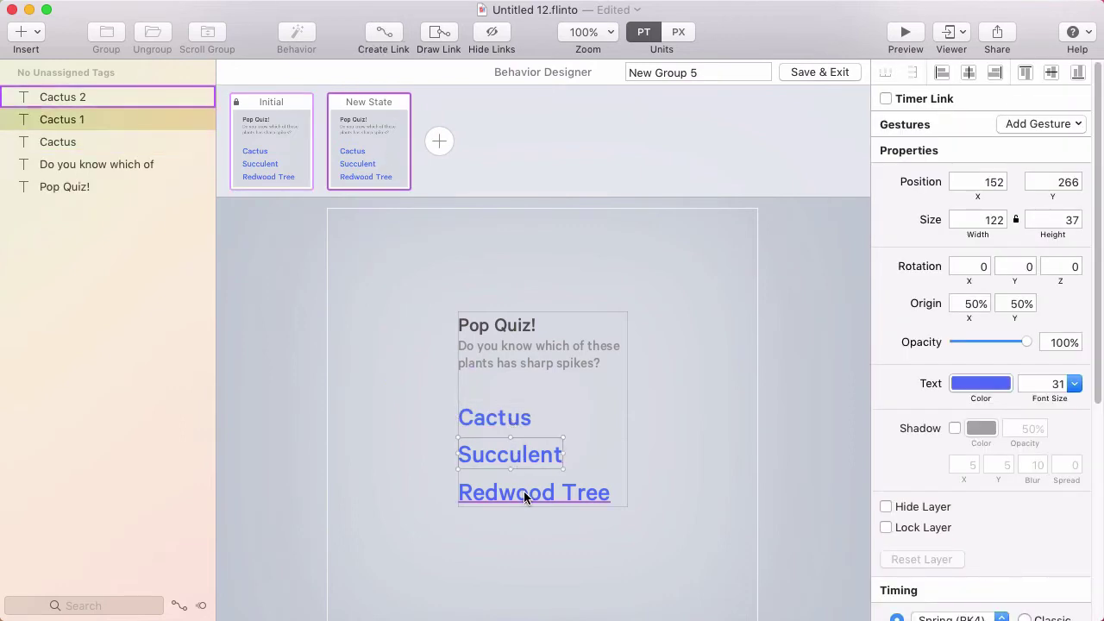
pyautogui.keyDown('shift'); pyautogui.click(523, 494); pyautogui.keyUp('shift')
pyautogui.click(514, 476)
pyautogui.click(552, 455)
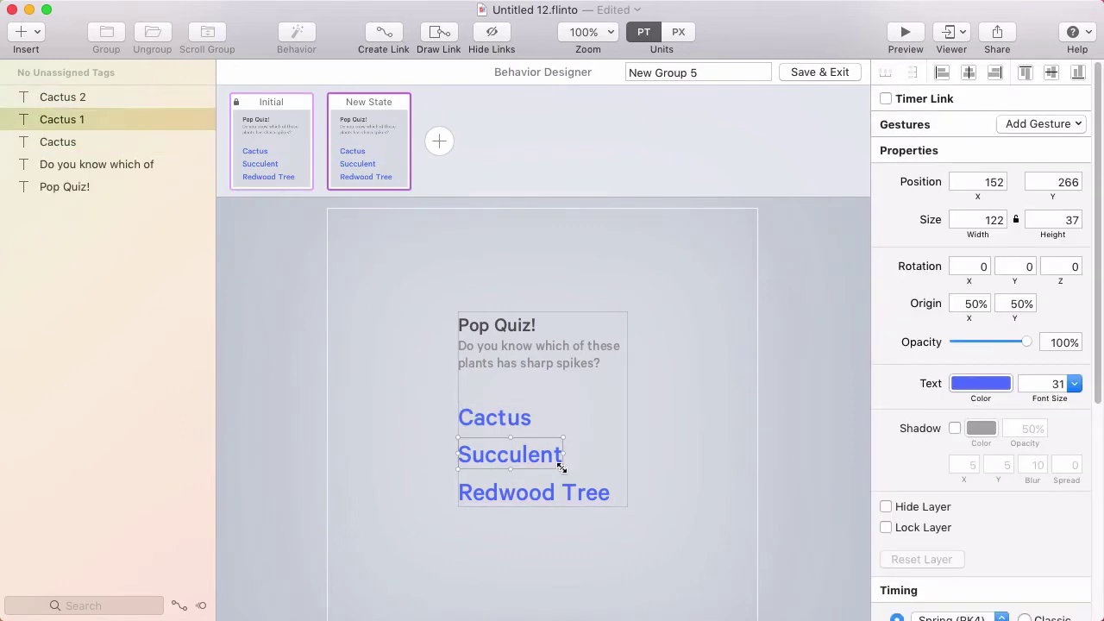
pyautogui.moveTo(561, 466); pyautogui.dragTo(511, 459)
# Shrink Redwood Tree to 10.4 pt and make Succulent smaller still
pyautogui.click(517, 493)
pyautogui.moveTo(610, 507); pyautogui.dragTo(557, 495)
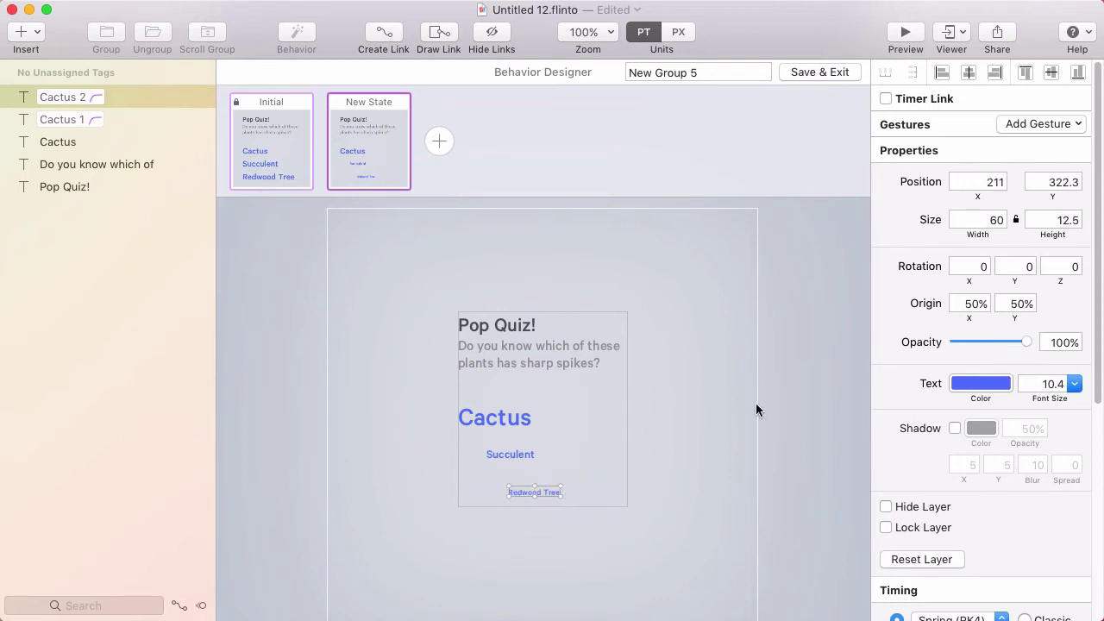
pyautogui.click(518, 455)
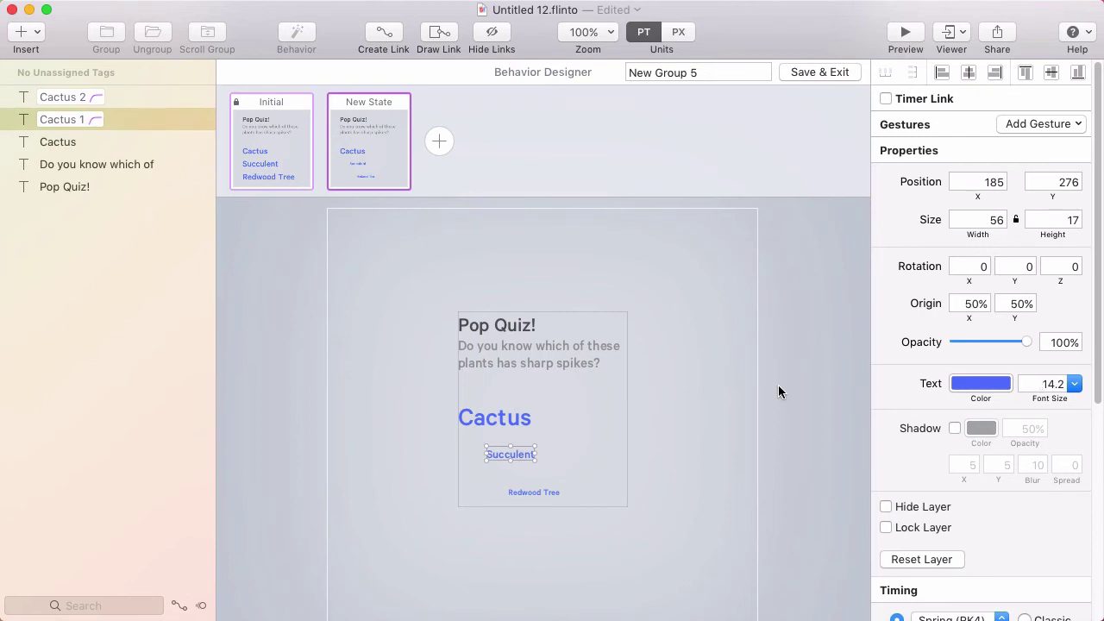
pyautogui.moveTo(532, 460); pyautogui.dragTo(469, 456)
# Set Succulent and Redwood Tree together to 0% opacity
pyautogui.click(554, 473)
pyautogui.keyDown('shift'); pyautogui.click(477, 489); pyautogui.keyUp('shift')
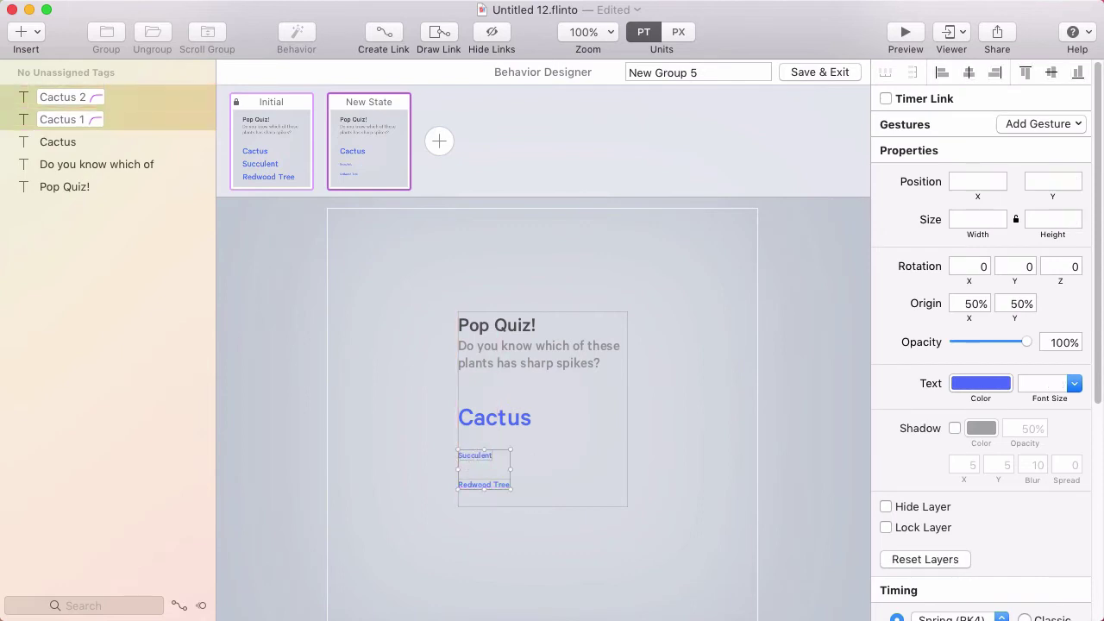
pyautogui.moveTo(1026, 342); pyautogui.dragTo(939, 342)
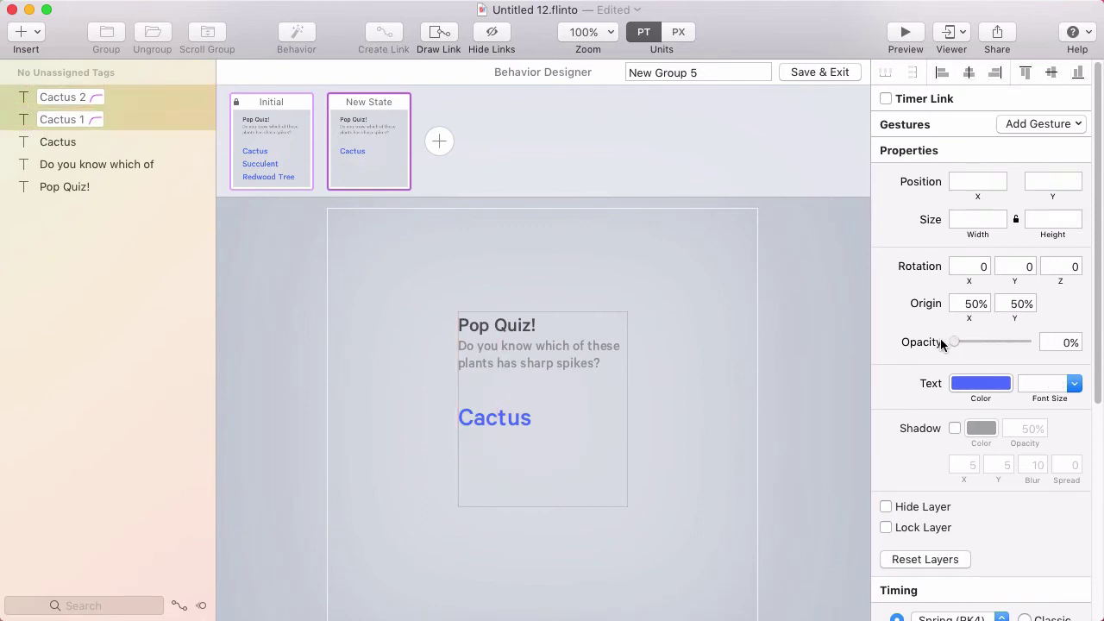
# Enlarge Cactus to 71 pt, colour it bright green, and nudge it slightly upward
pyautogui.click(507, 419)
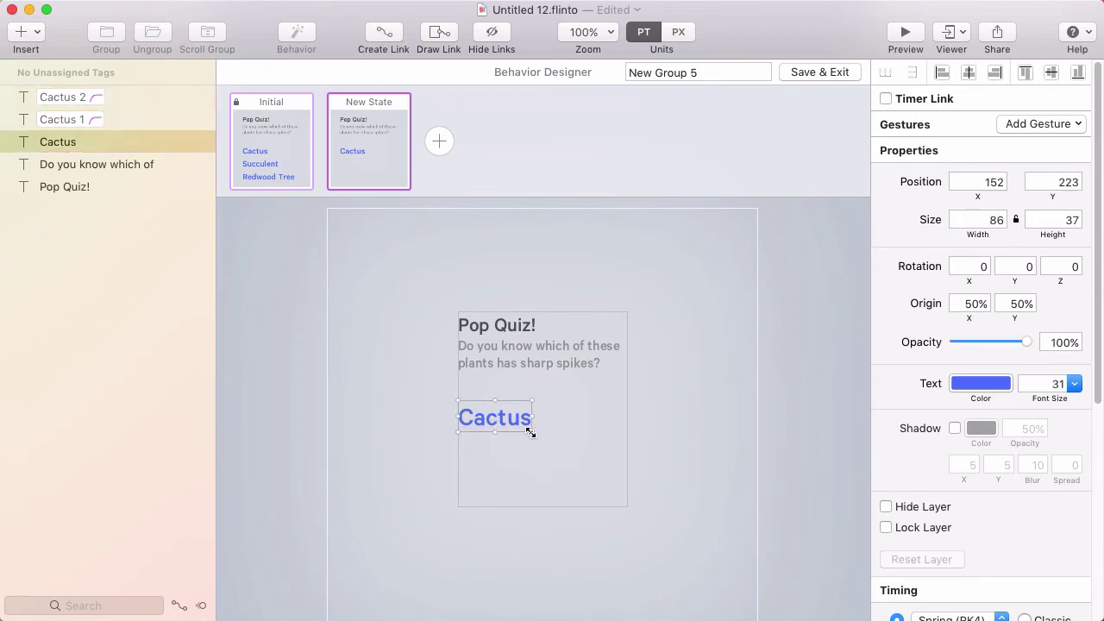
pyautogui.moveTo(531, 429); pyautogui.dragTo(617, 472)
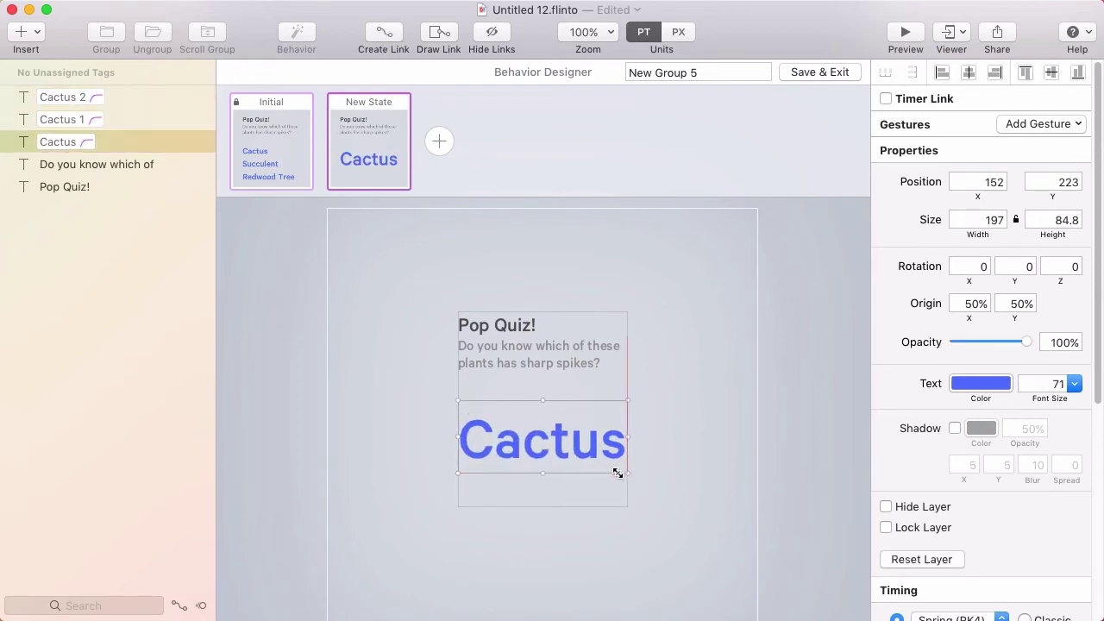
pyautogui.click(972, 386)
pyautogui.moveTo(1009, 556); pyautogui.dragTo(1091, 552)
pyautogui.moveTo(934, 555); pyautogui.dragTo(952, 558)
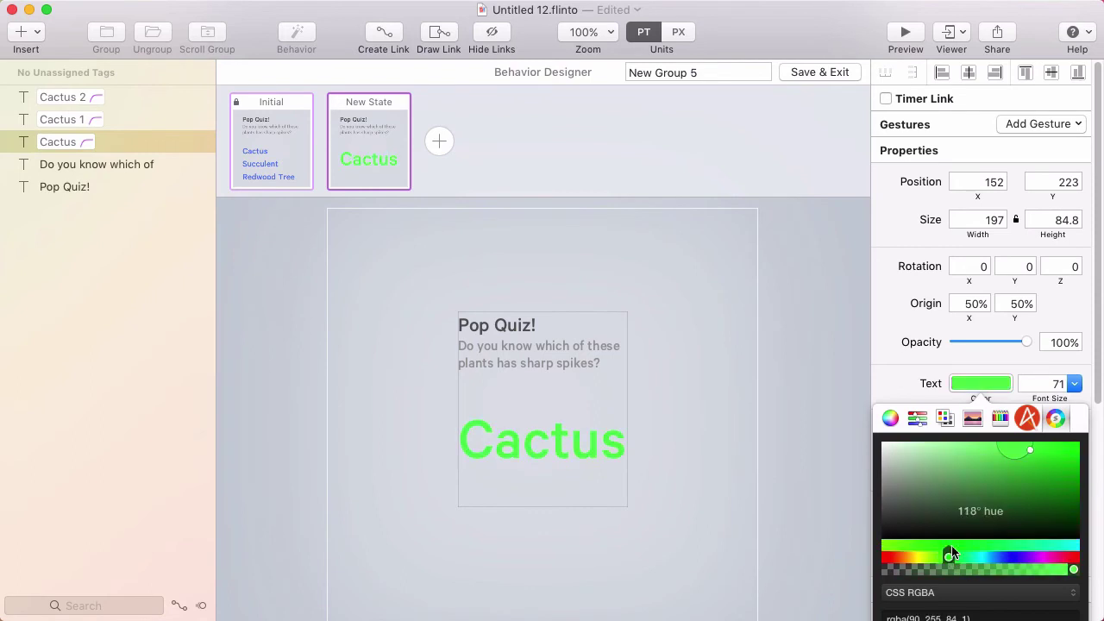
pyautogui.moveTo(1057, 457); pyautogui.dragTo(1063, 463)
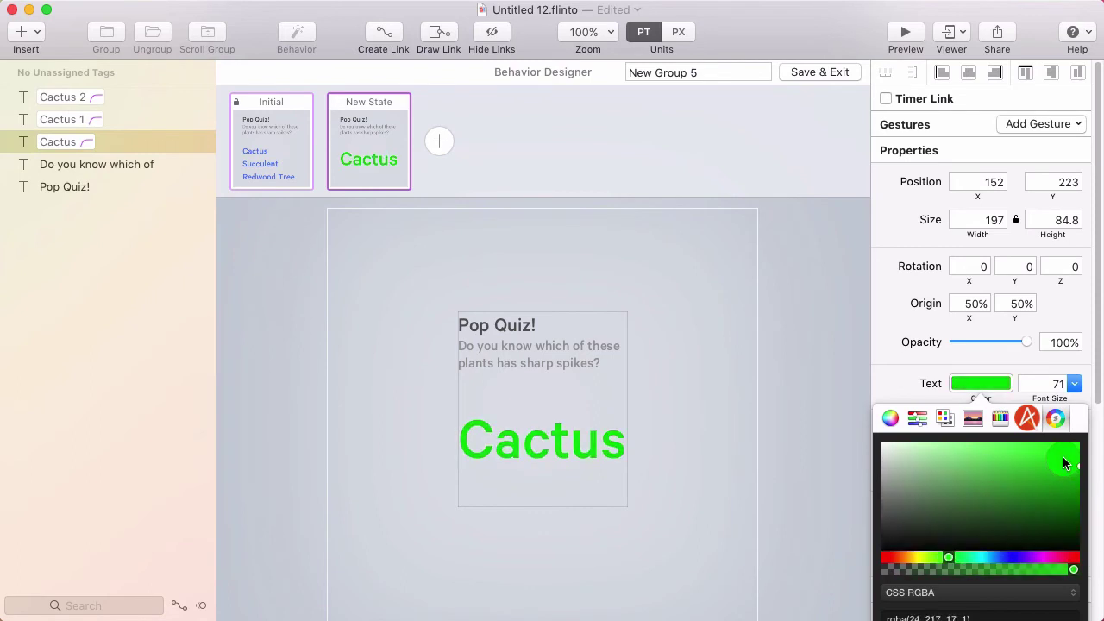
pyautogui.click(718, 414)
pyautogui.moveTo(568, 445); pyautogui.dragTo(568, 432)
pyautogui.click(674, 374)
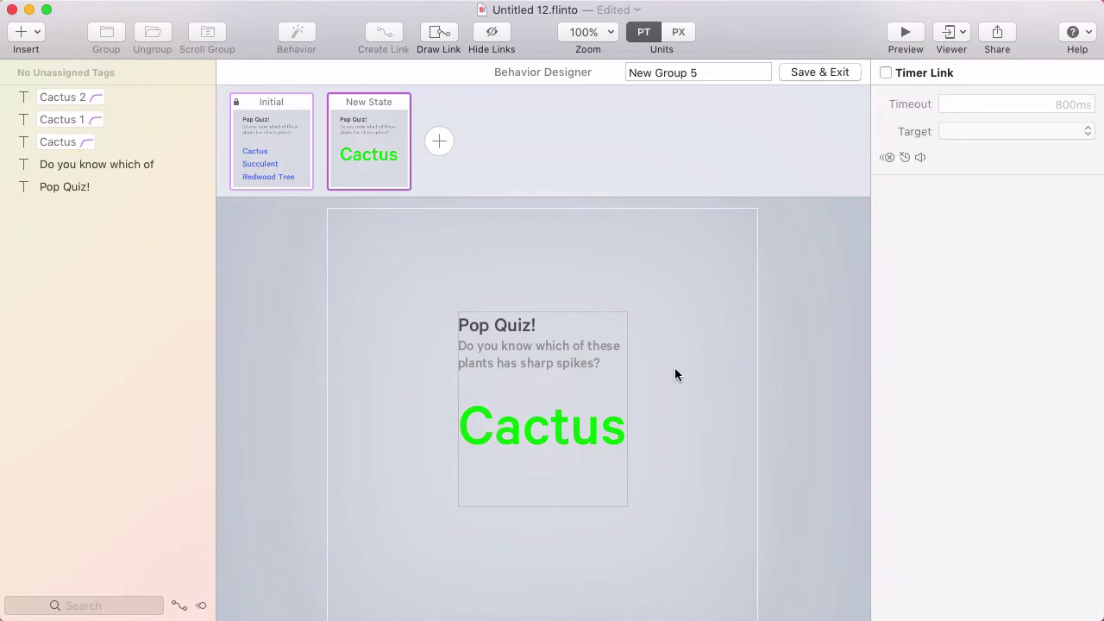
# Rotate Cactus to -25° in the New State
pyautogui.click(277, 148)
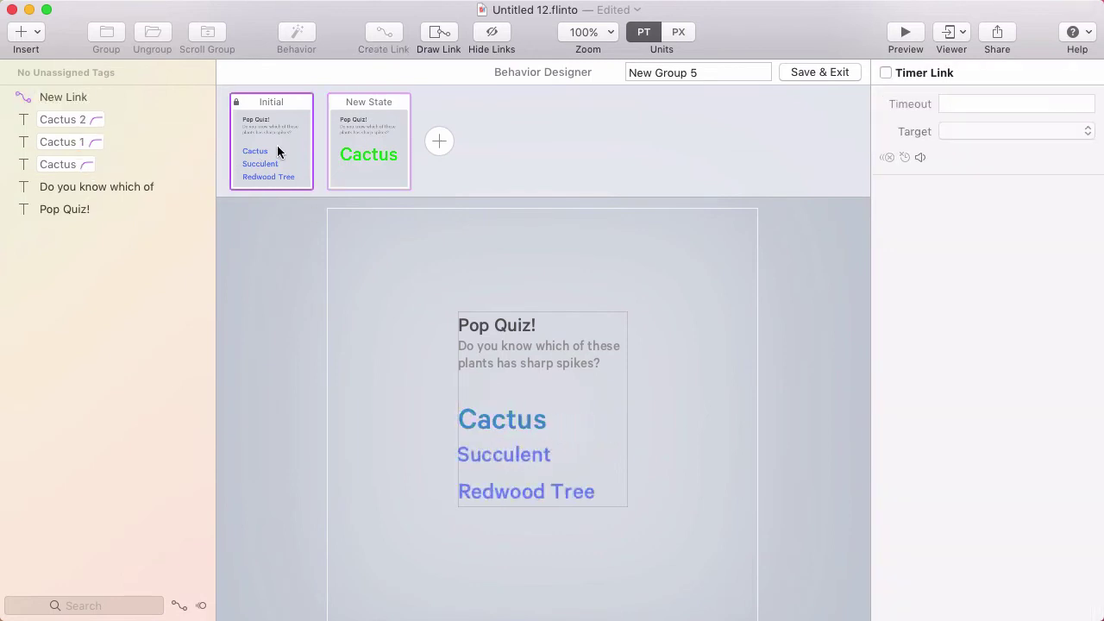
pyautogui.click(363, 156)
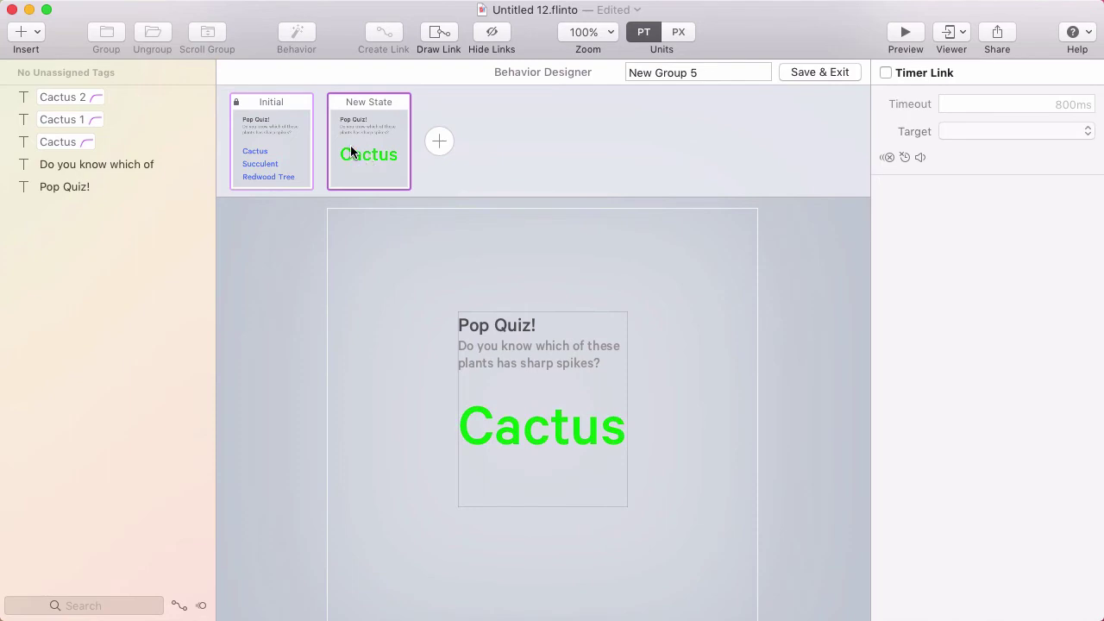
pyautogui.click(280, 148)
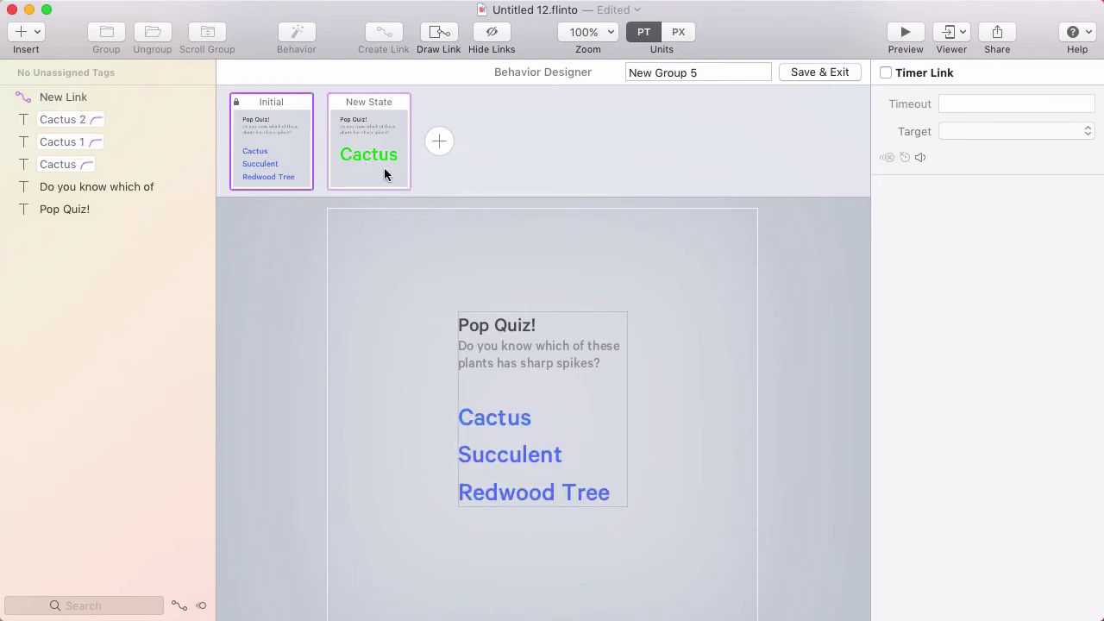
pyautogui.click(383, 168)
pyautogui.click(596, 431)
pyautogui.moveTo(627, 386); pyautogui.dragTo(604, 349)
# Draw a tap hotspot over the tilted Cactus linking back to the Initial state
pyautogui.click(281, 152)
pyautogui.click(366, 149)
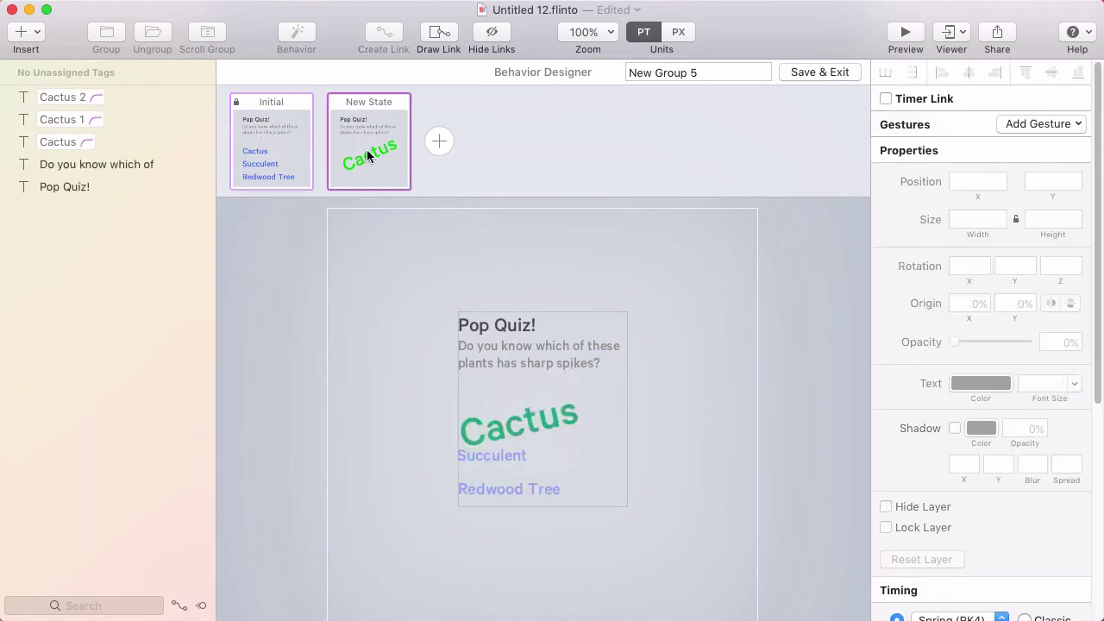
pyautogui.click(290, 158)
pyautogui.click(370, 155)
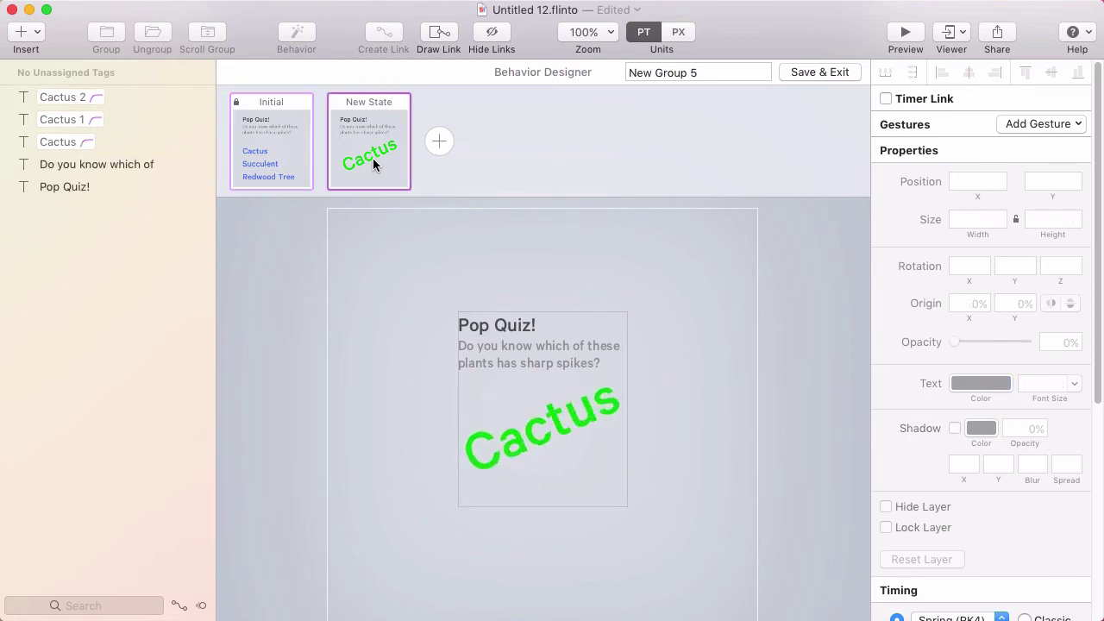
pyautogui.click(283, 164)
pyautogui.click(392, 148)
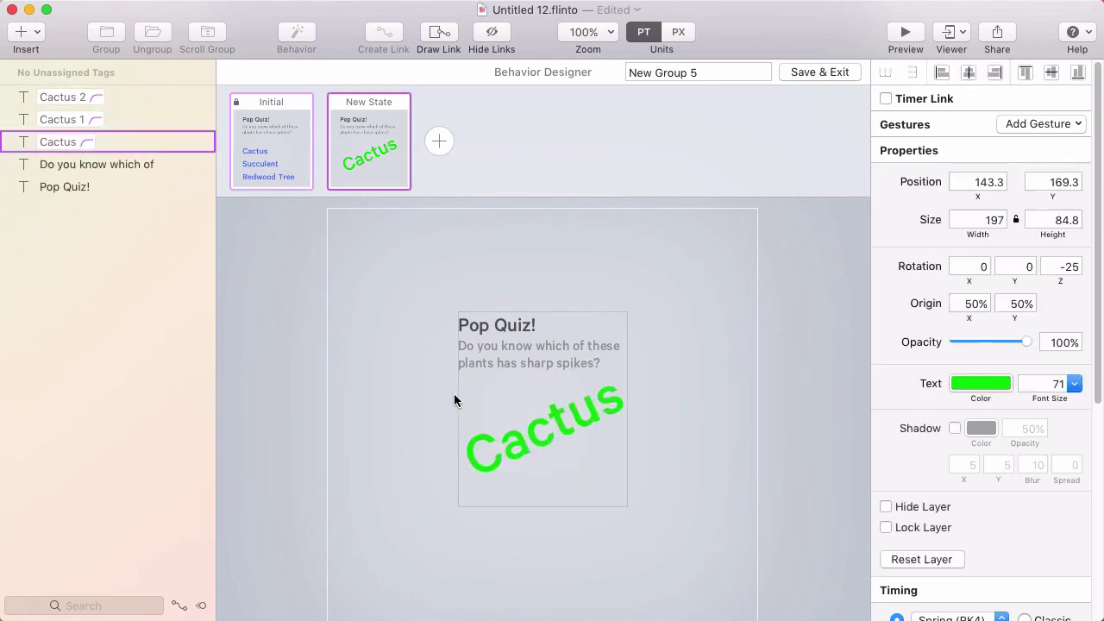
pyautogui.moveTo(454, 387); pyautogui.dragTo(626, 485)
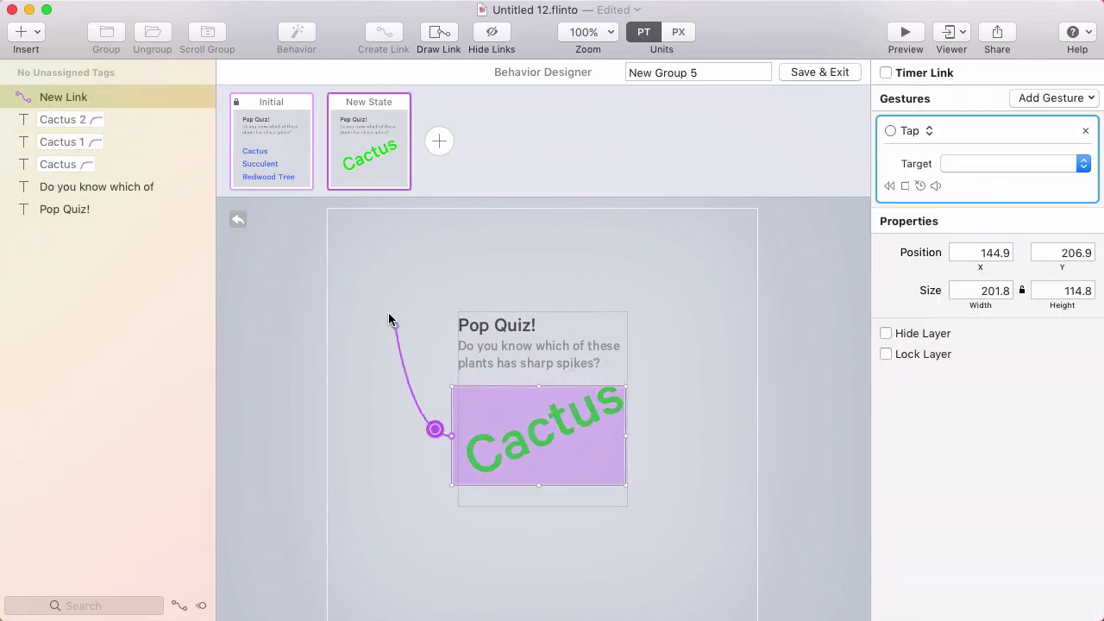
pyautogui.click(269, 163)
# Confirm the tap gesture, save the behaviour, and open the prototype preview
pyautogui.click(337, 231)
pyautogui.click(815, 72)
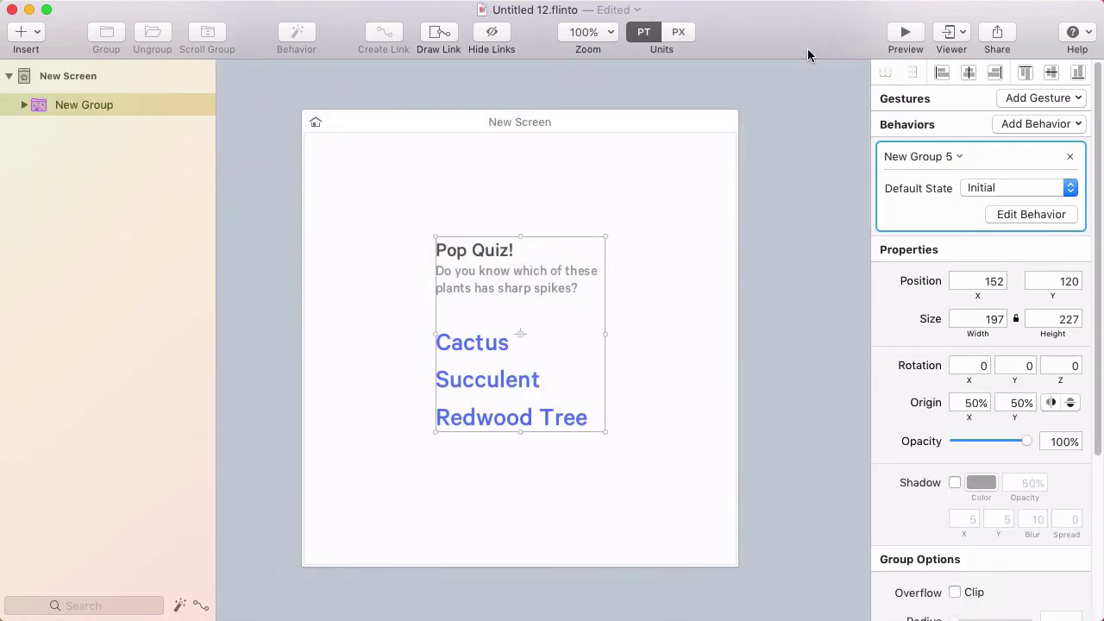
pyautogui.press('super+p')
# Tap Cactus repeatedly in the preview to toggle it between green-tilted and blue
pyautogui.click(506, 346)
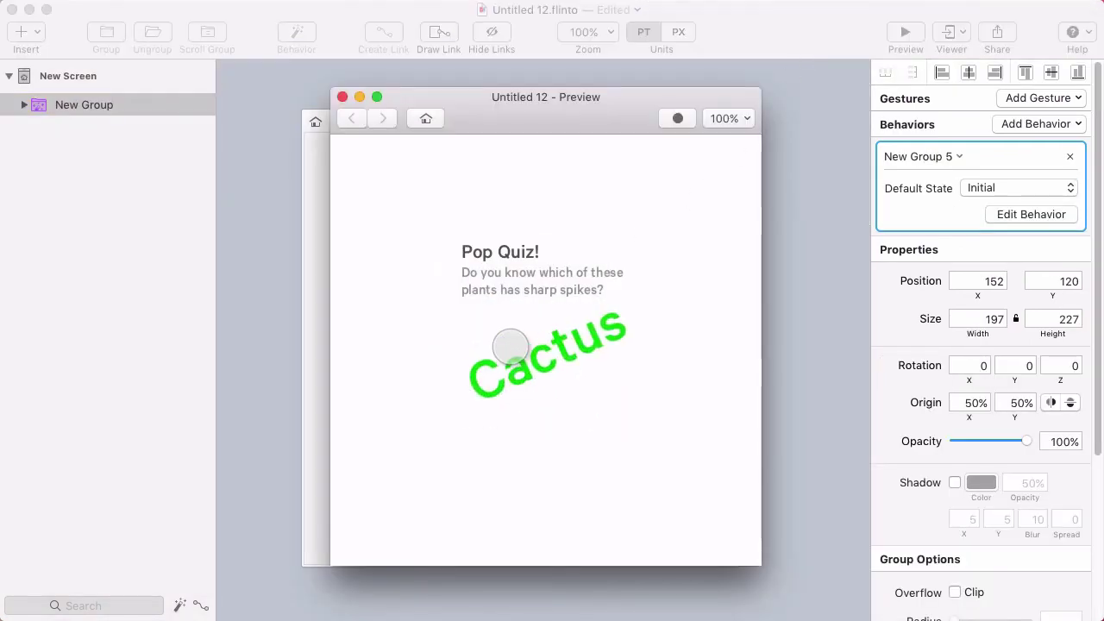
pyautogui.click(577, 346)
pyautogui.click(500, 345)
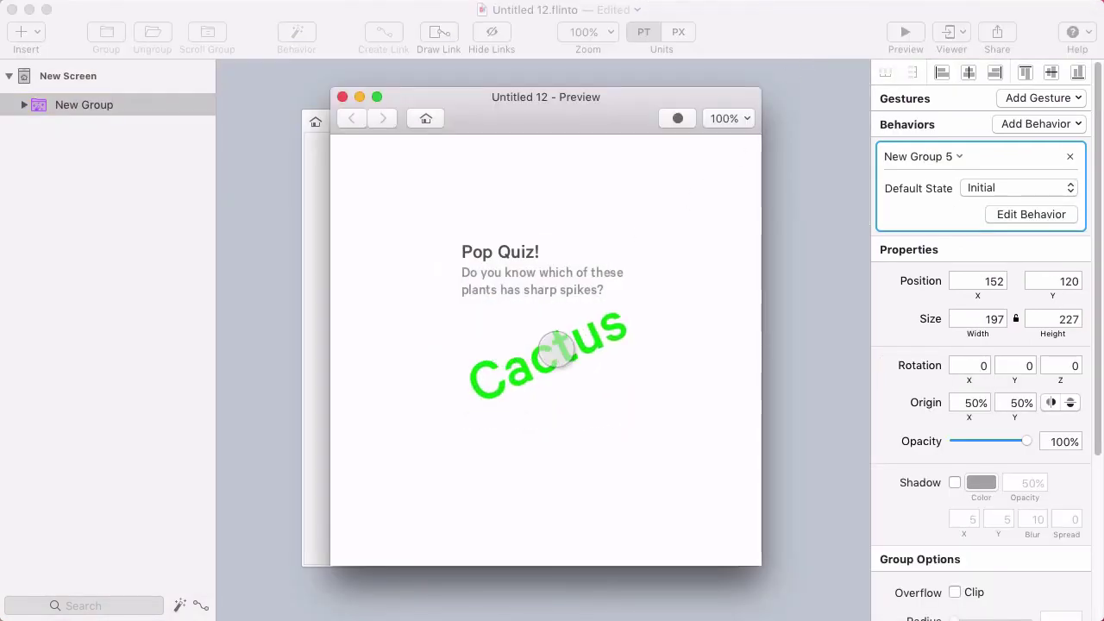
pyautogui.click(580, 347)
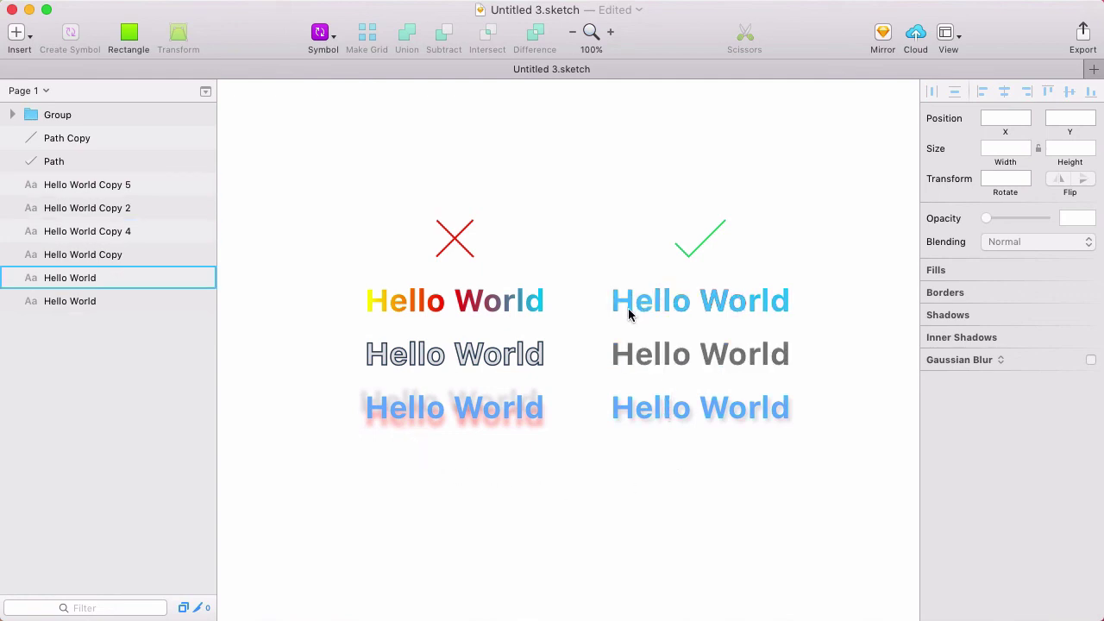
pyautogui.press('super+z')
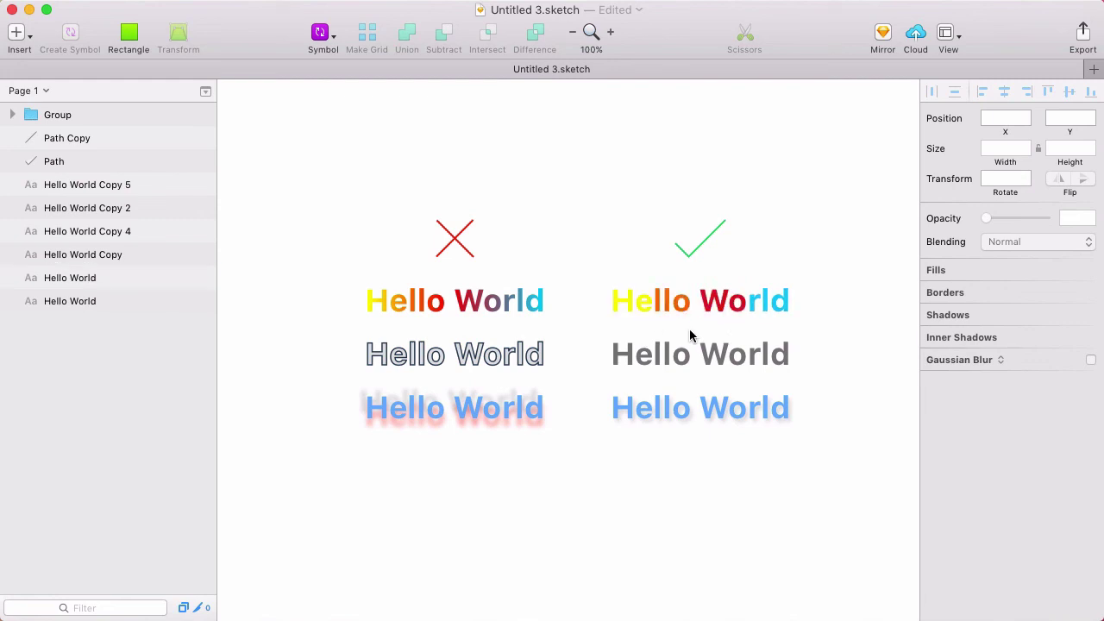